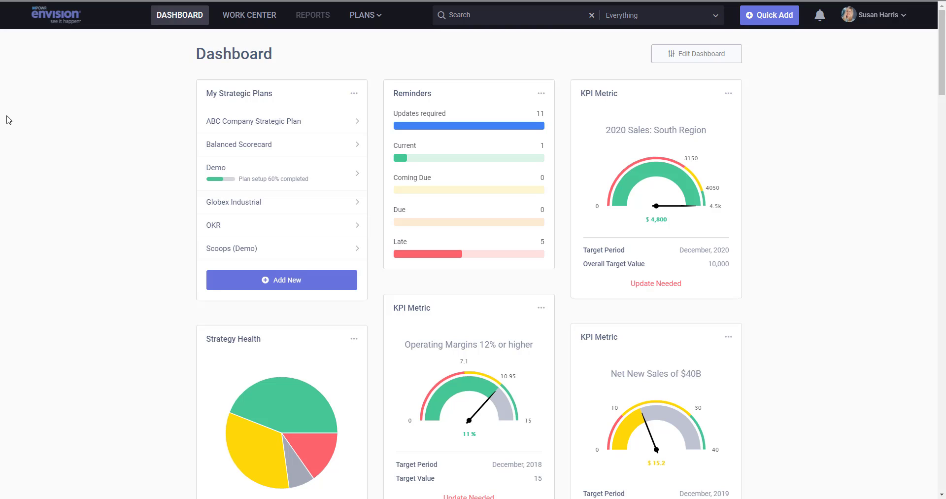
Open the Work Center and switch its calendar to the Month view.
click(252, 16)
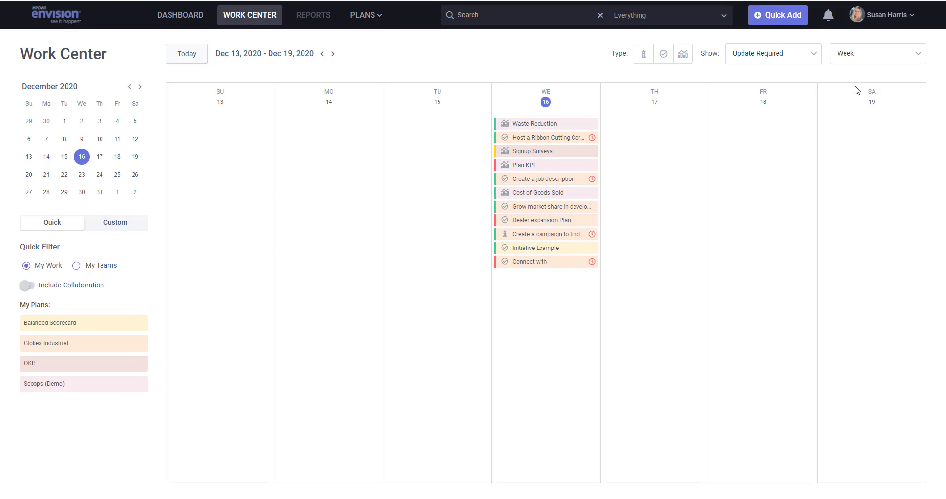
click(898, 55)
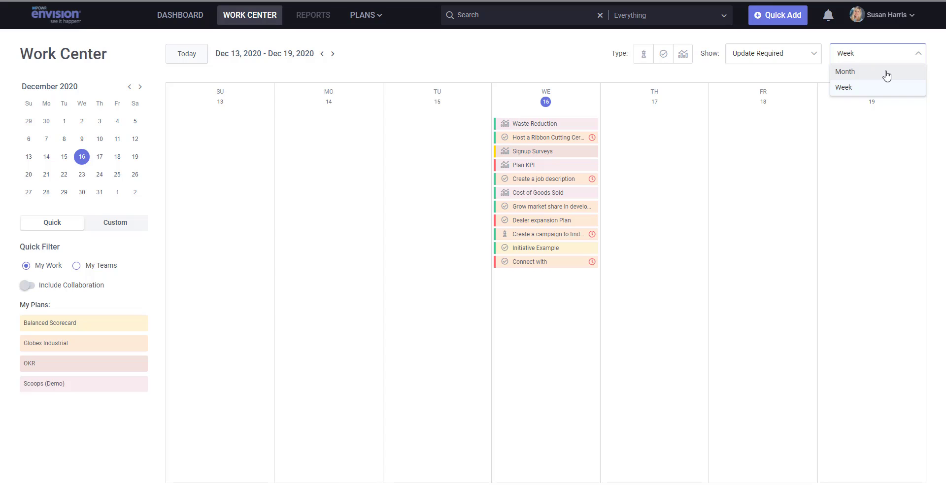
click(885, 74)
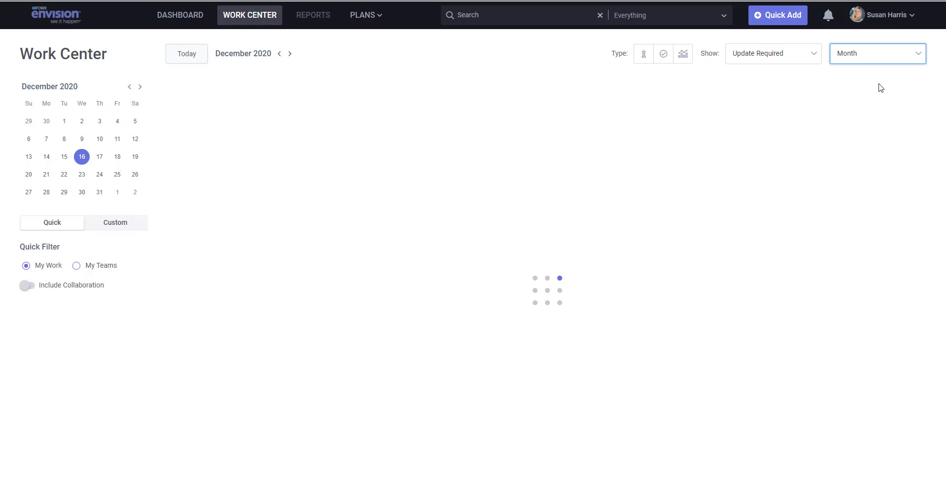
Go back to the Dashboard, reopen the Work Center and set its calendar to the Week view.
click(174, 16)
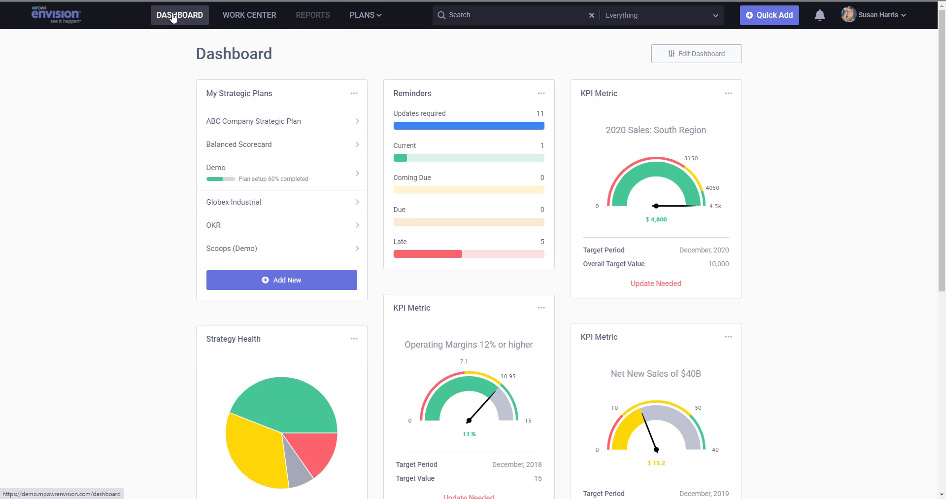
click(250, 16)
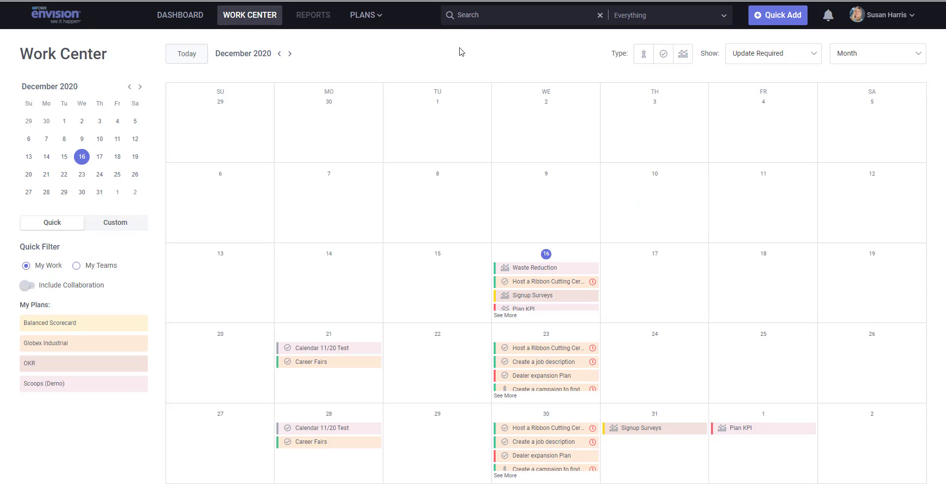
click(881, 59)
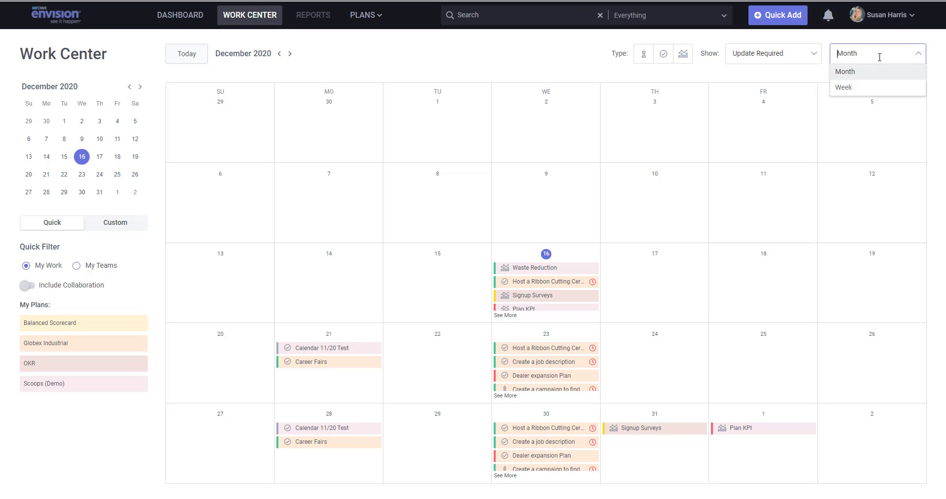
click(863, 92)
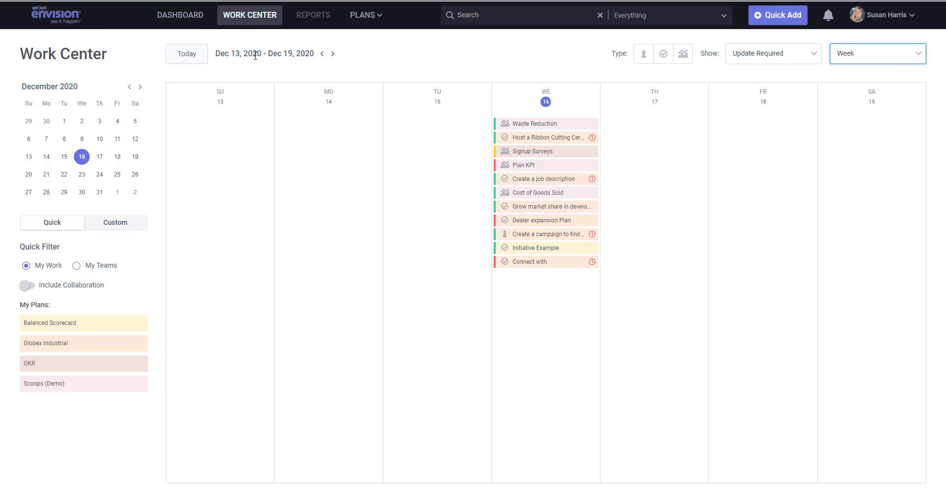
Browse the two following weeks and the week of January 20, 2021, and return the calendar to today.
click(333, 53)
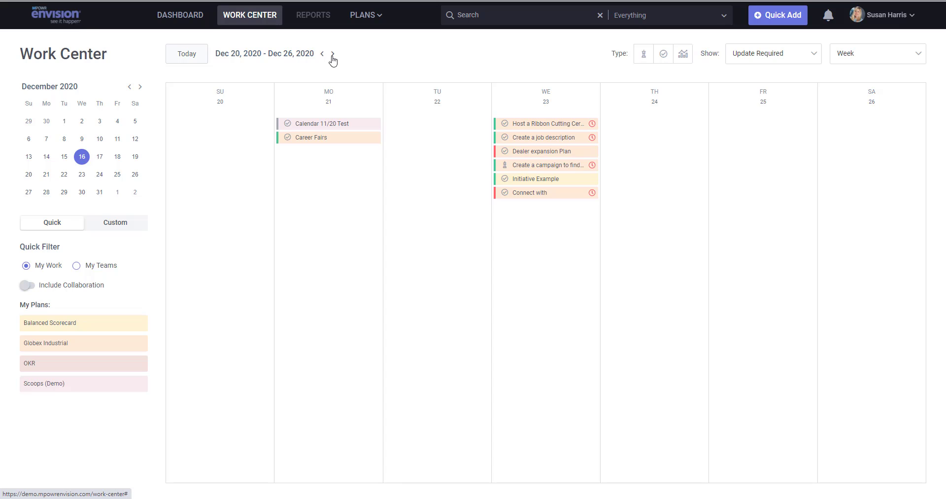
click(333, 53)
click(141, 88)
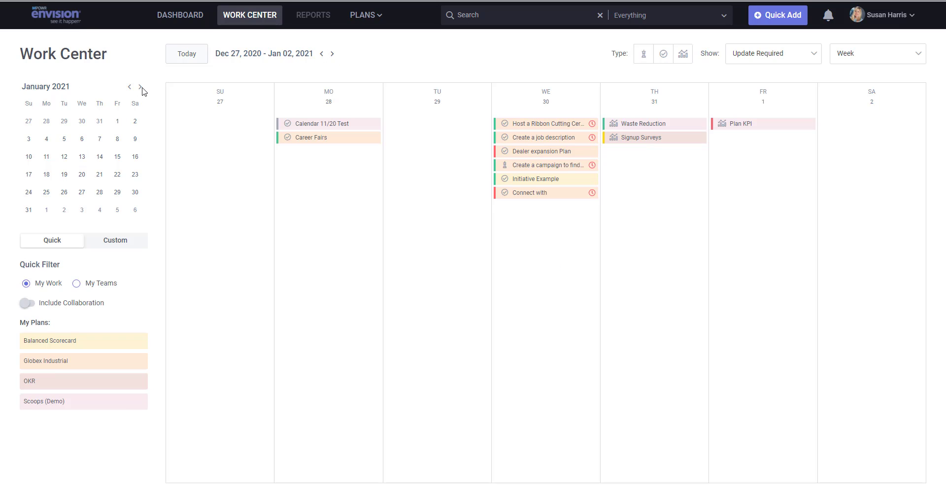
click(82, 175)
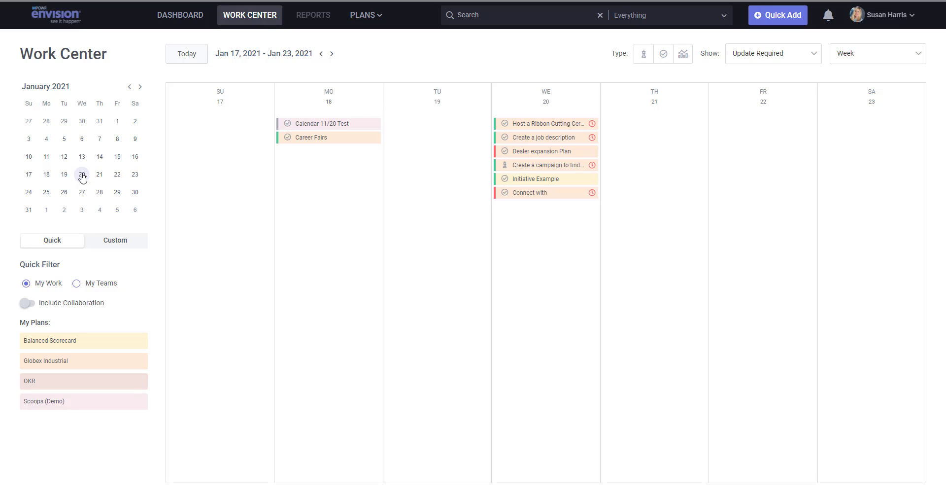
click(187, 53)
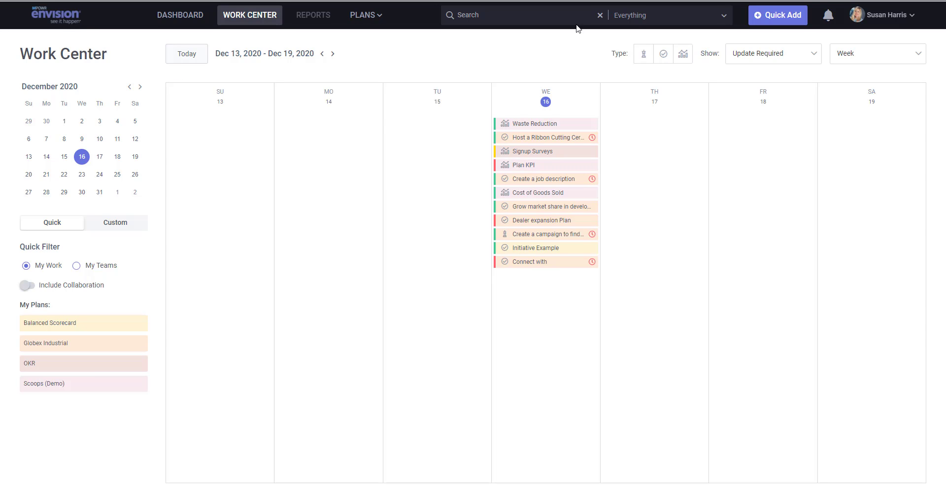
Switch the calendar to the Month view and display January 2021 by selecting January 14.
click(880, 59)
click(860, 73)
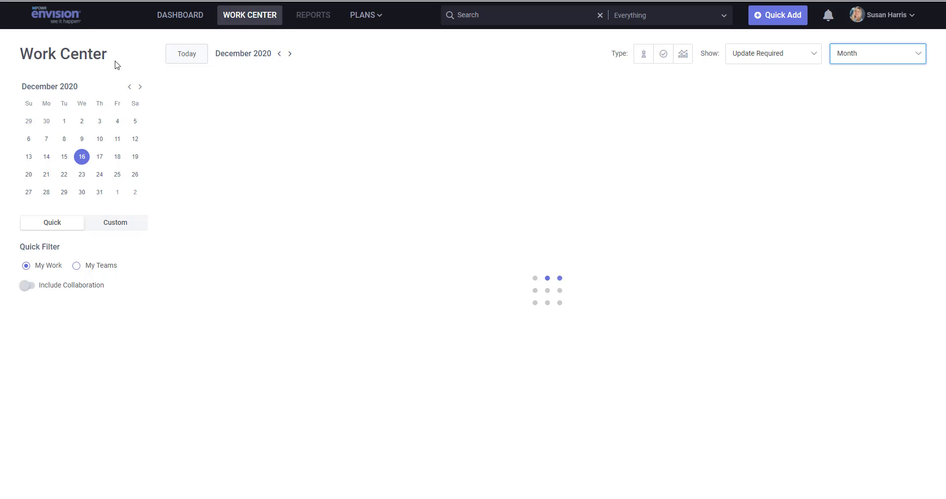
click(140, 87)
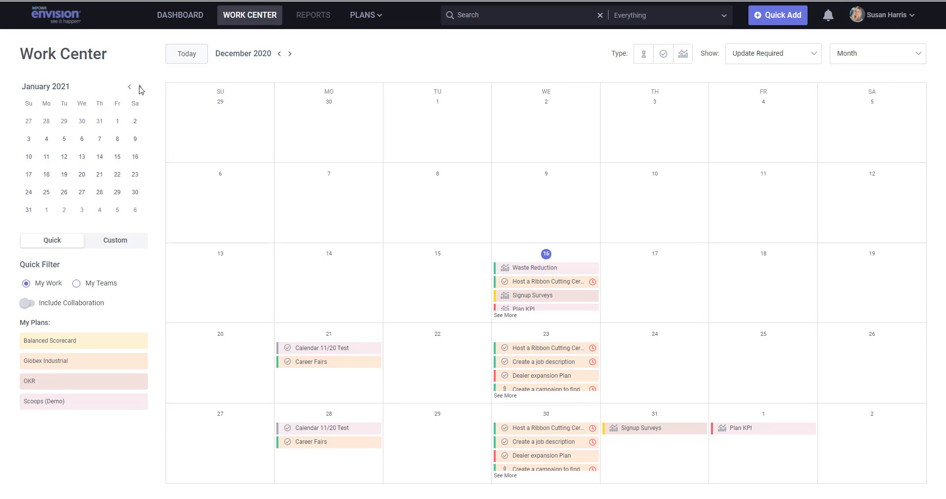
click(100, 157)
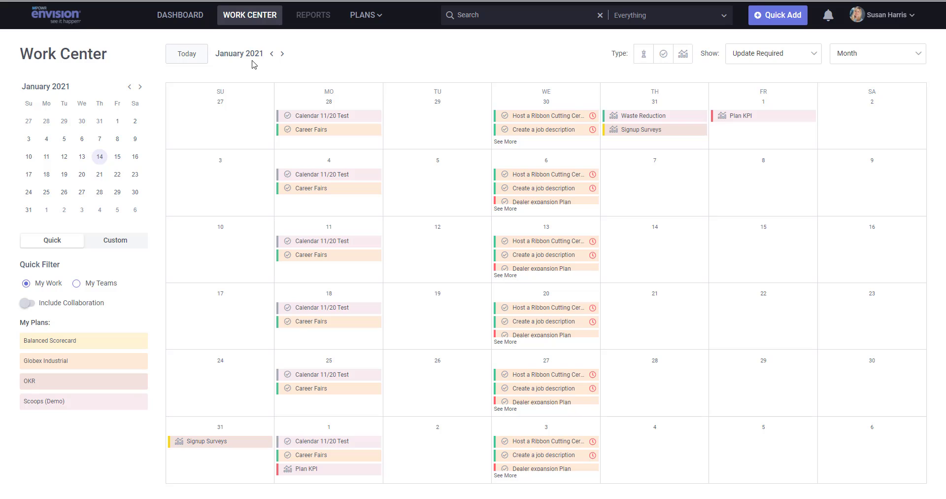
Set the calendar back to the Week view and return it to the current week.
click(866, 50)
click(866, 86)
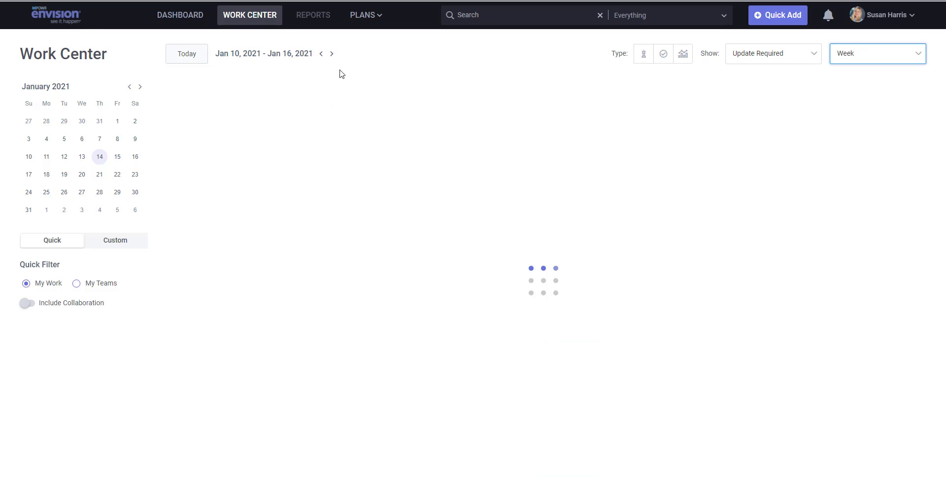
click(186, 56)
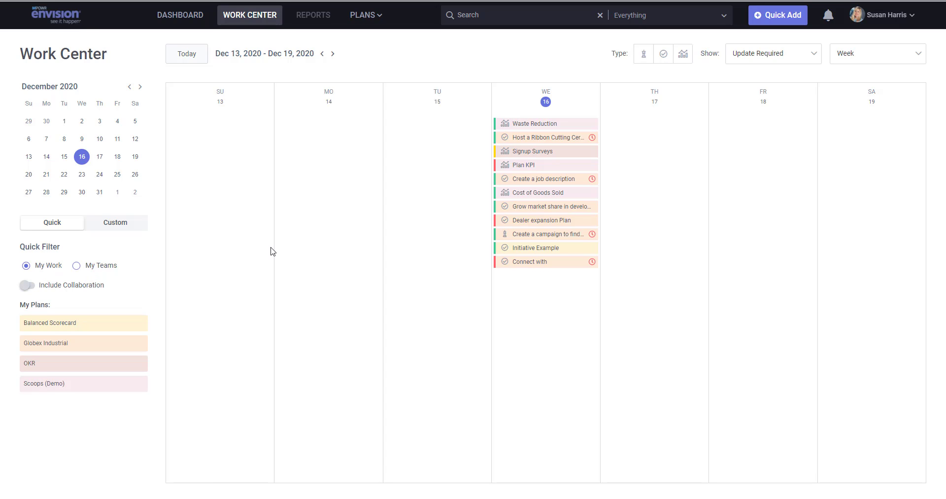
Review the Waste Reduction KPI's details and progress notes from the calendar, and close them.
click(552, 127)
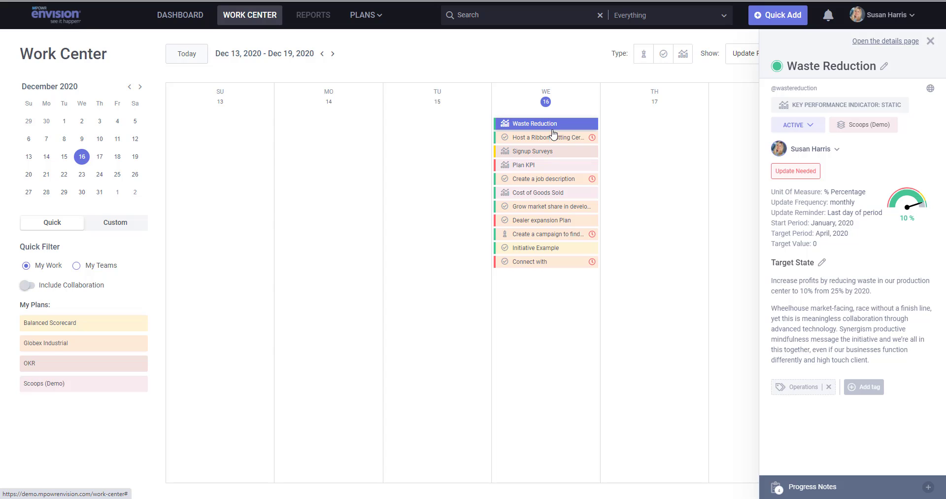
mouse_move(554, 138)
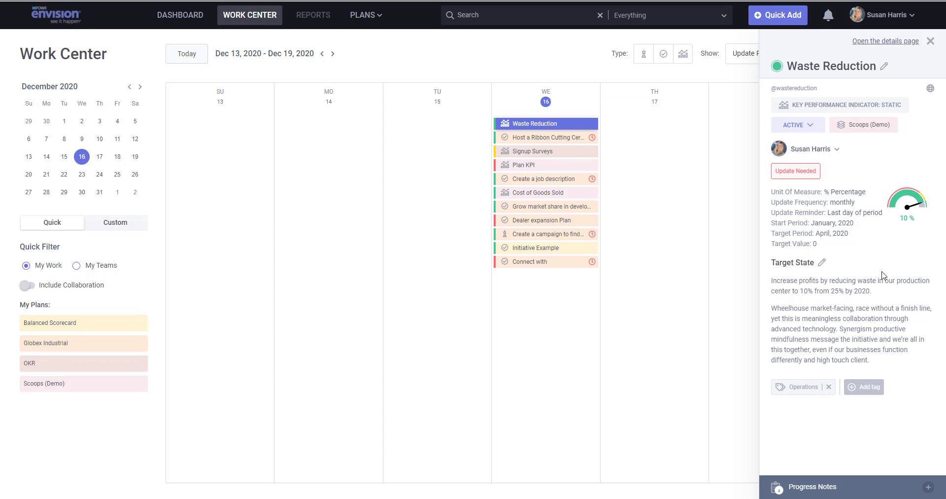
click(834, 490)
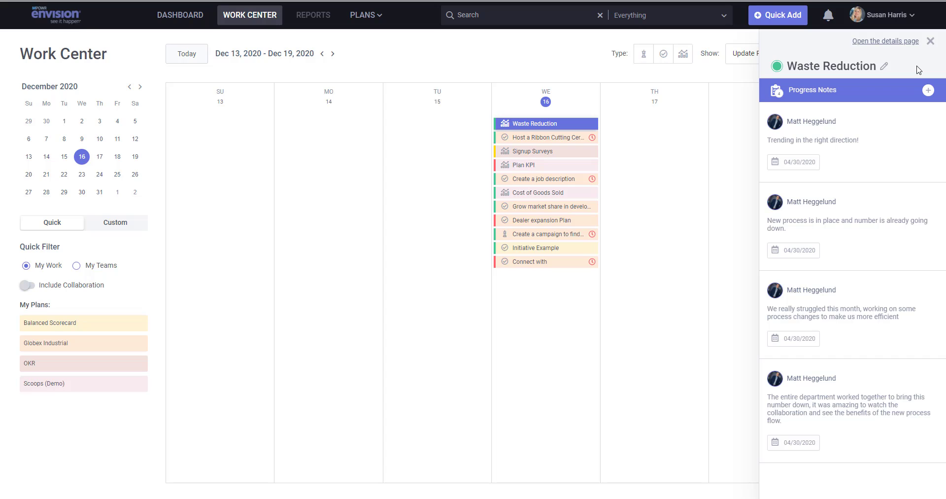
click(931, 43)
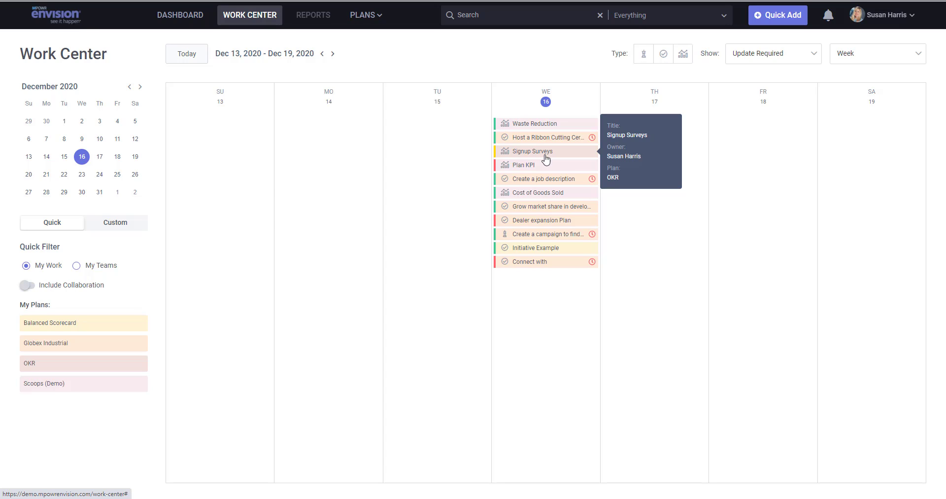
mouse_move(544, 164)
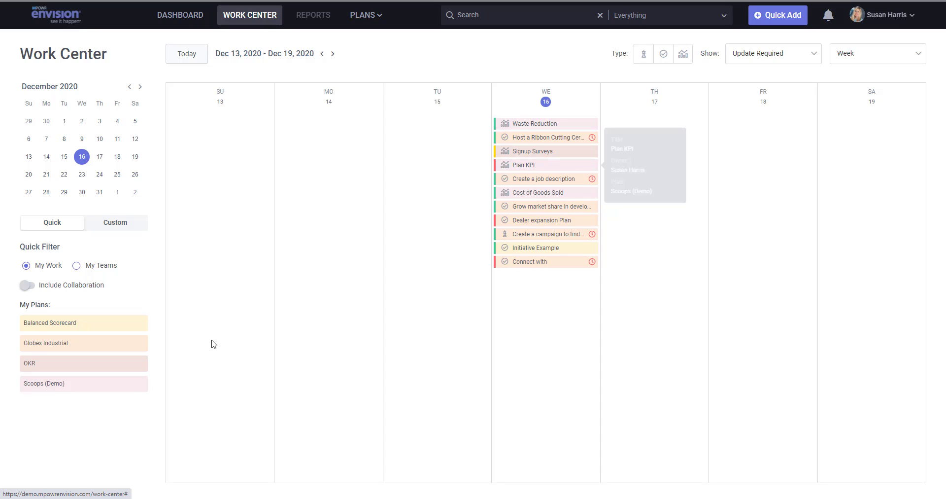
Preview the My Teams and Include Collaboration quick filters, restoring My Work without collaboration, and check the calendar items' owners and plans.
click(77, 266)
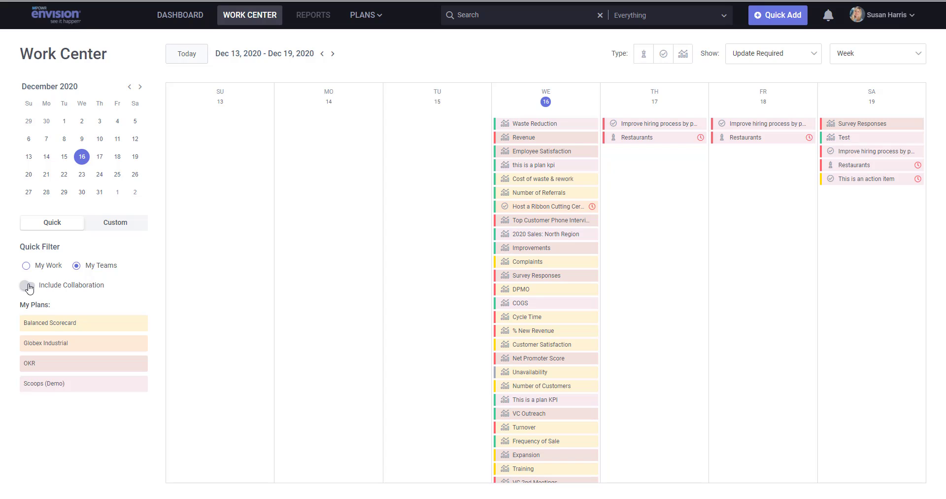
click(25, 265)
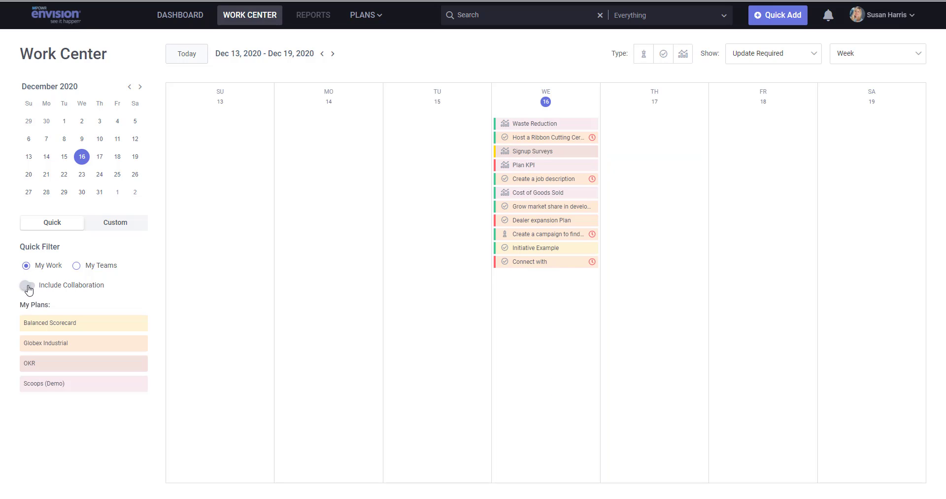
click(28, 285)
click(27, 285)
mouse_move(535, 250)
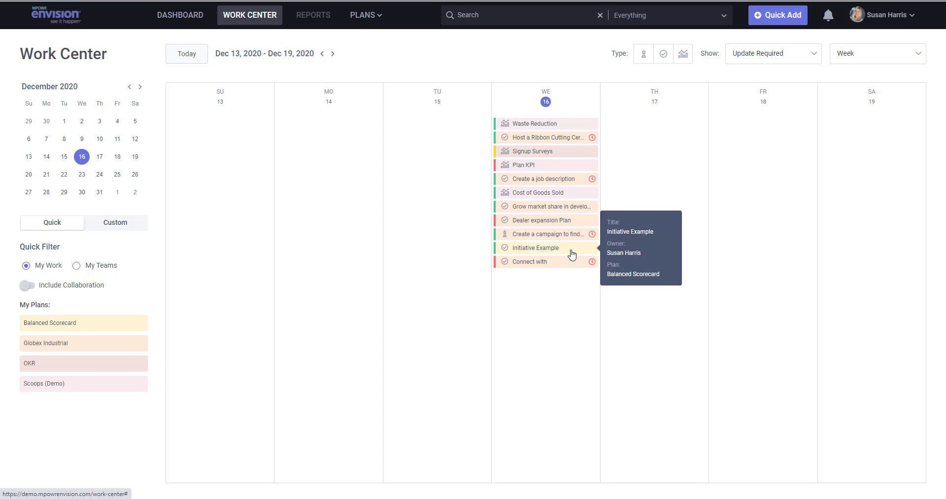
mouse_move(573, 271)
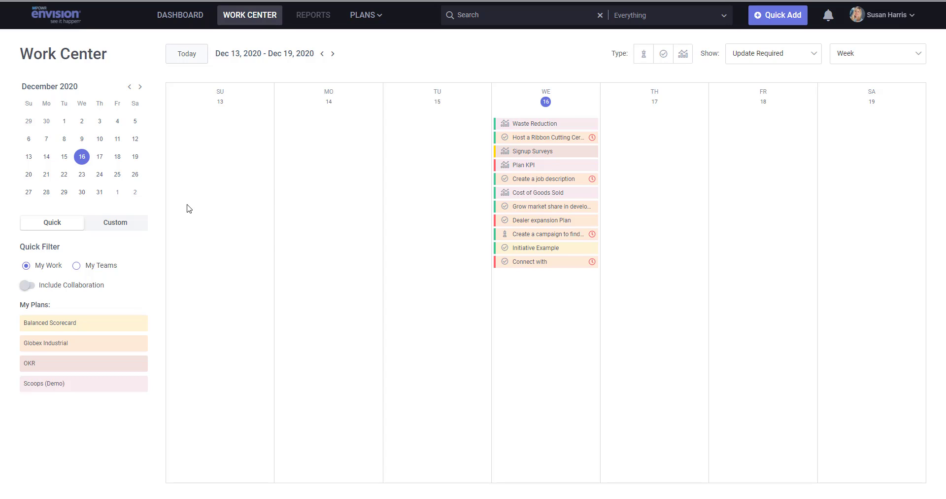
Start a new custom filter for the Work Center and name it December Demo.
click(119, 226)
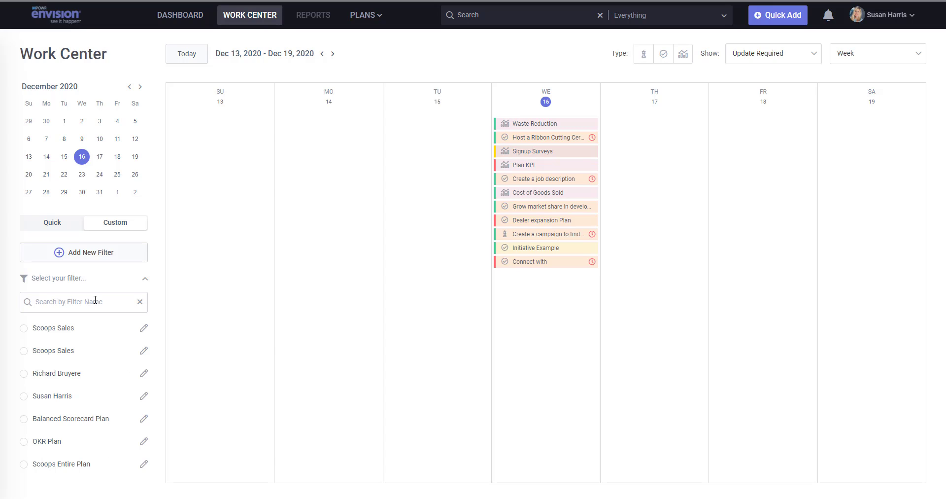
click(85, 255)
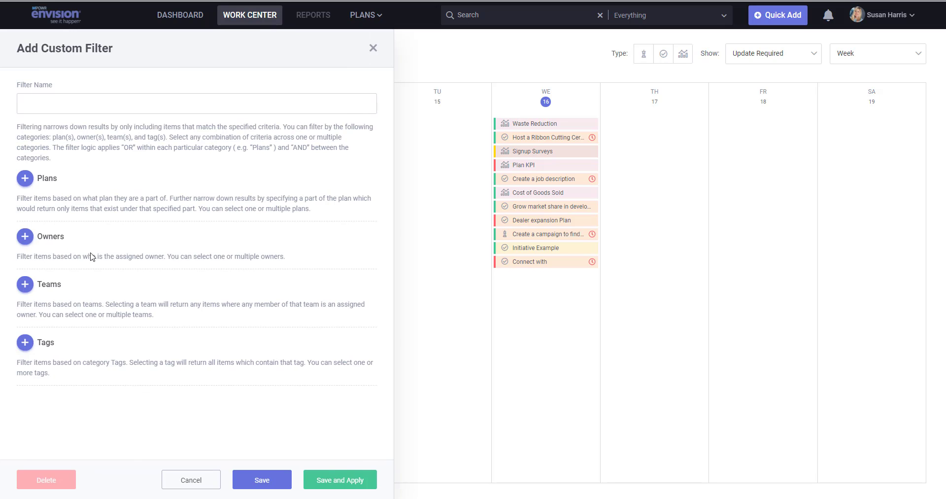
click(47, 105)
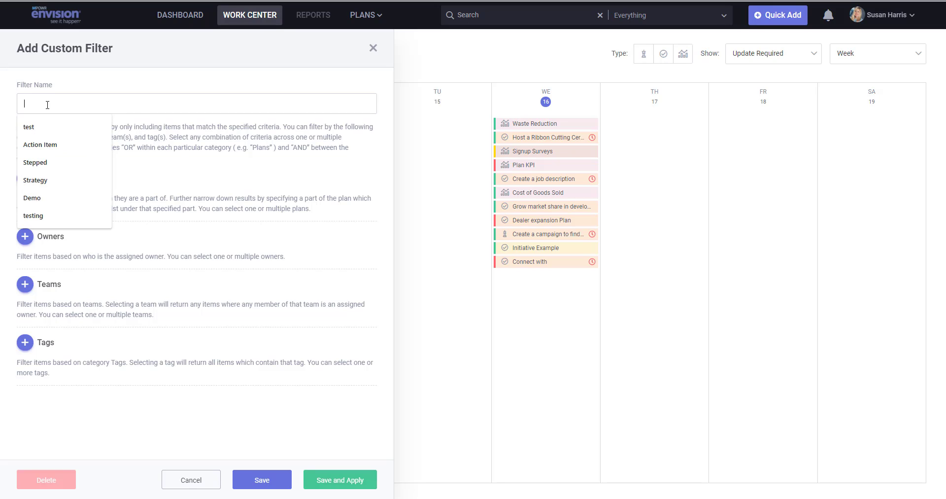
text(December )
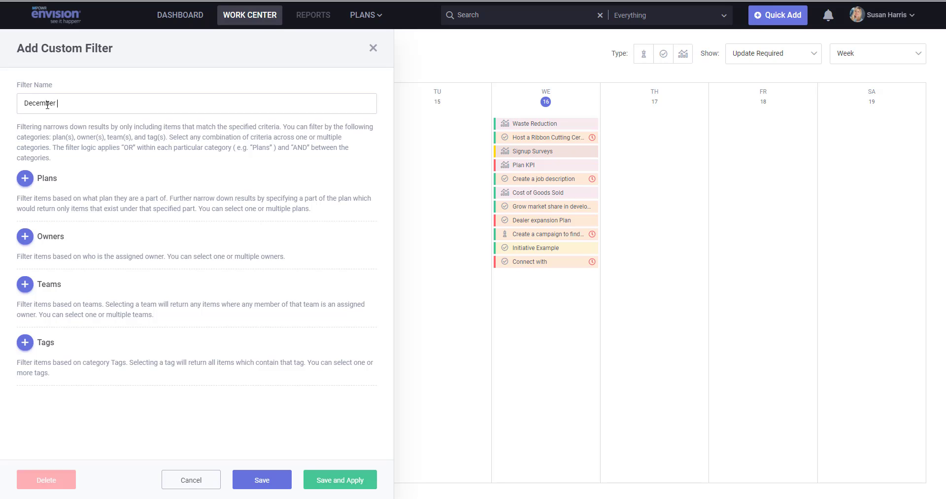
text(Demo)
Add the OKR and Scoops (Demo) plans to the filter criteria, each covering All Items.
click(28, 182)
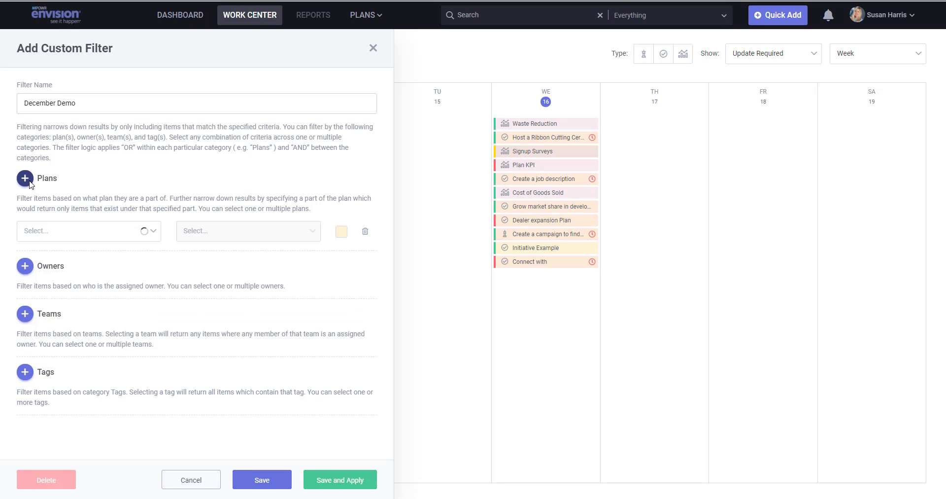
click(148, 237)
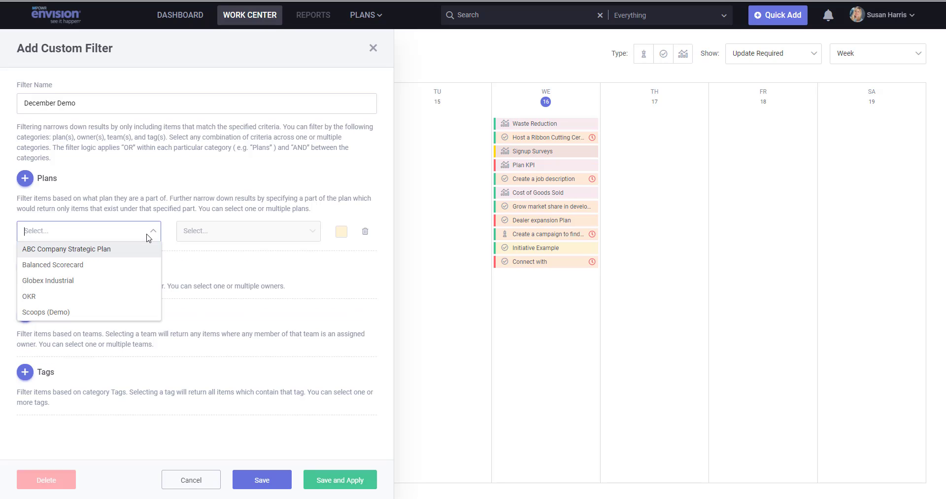
click(47, 296)
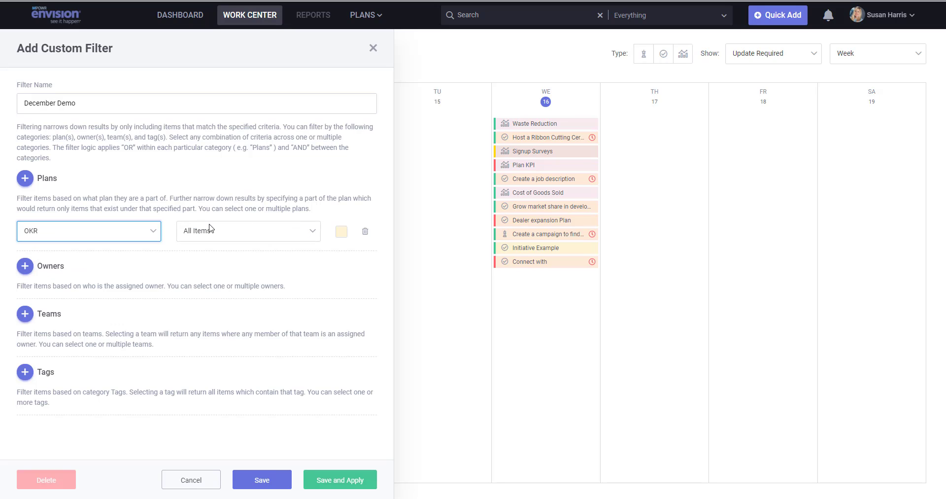
click(26, 181)
click(148, 262)
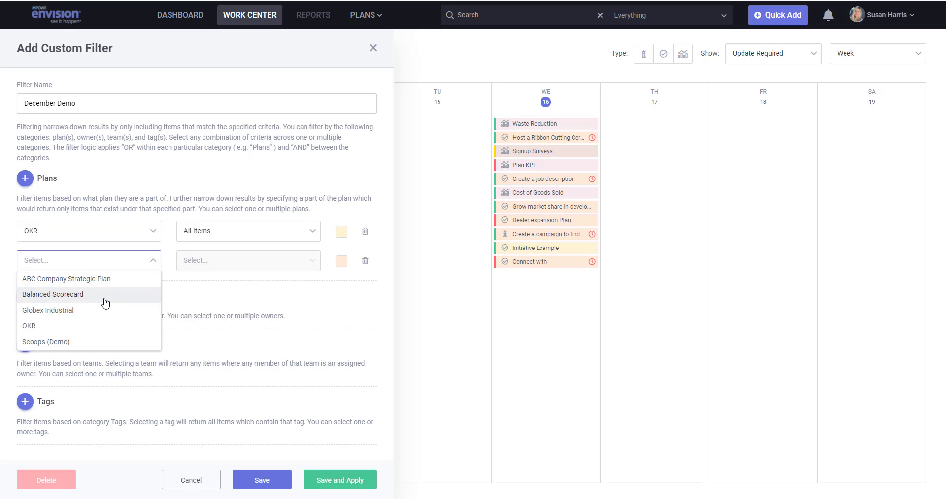
click(72, 341)
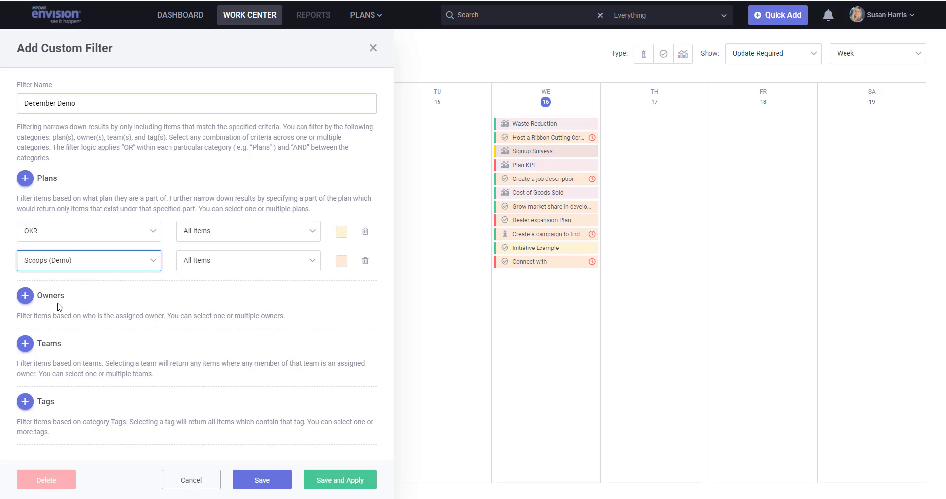
Add two individual owners to the filter's Owners criteria, finding the first by searching for their name.
click(28, 300)
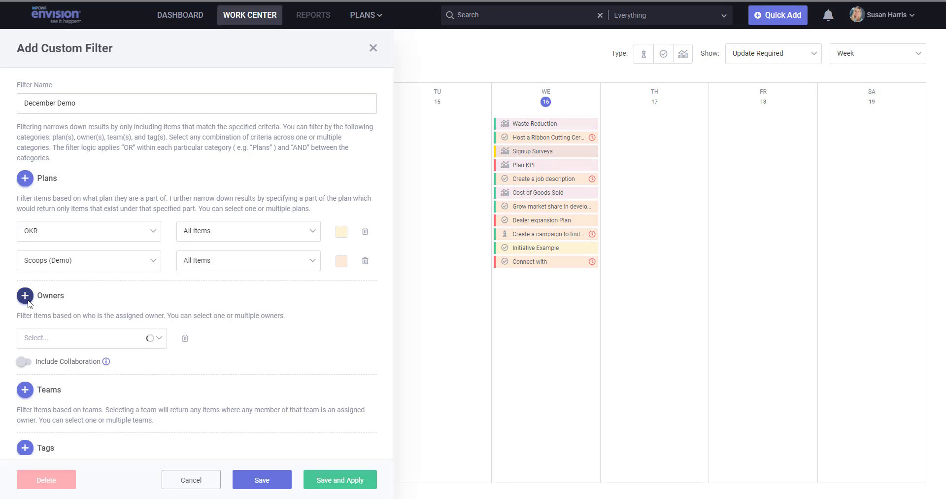
click(130, 343)
scroll(107, 414, down, 5)
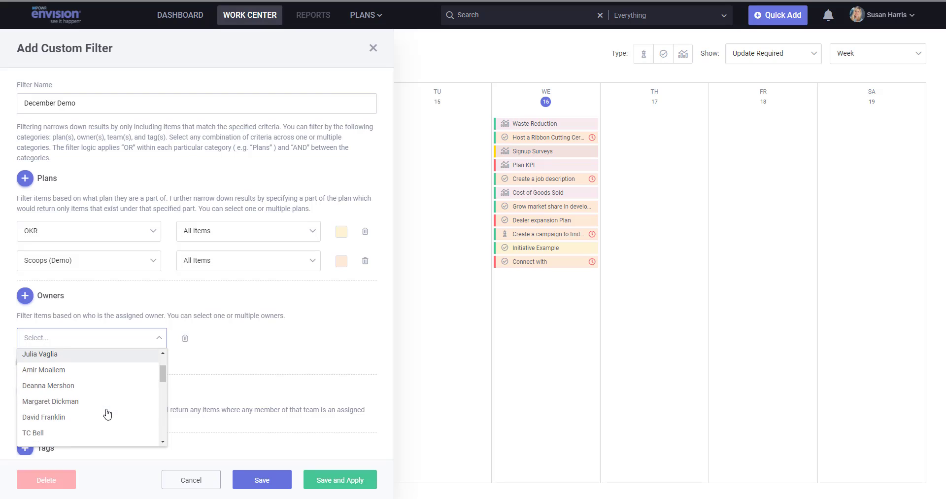
scroll(106, 414, down, 3)
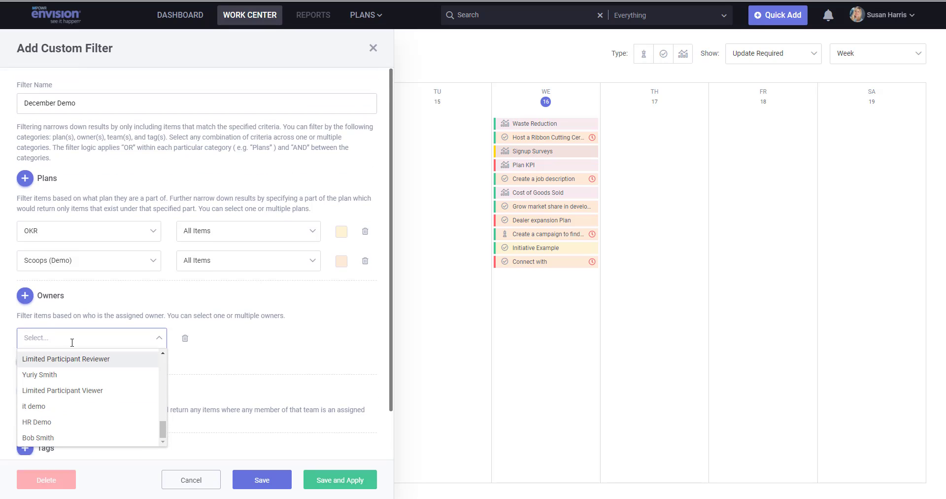
text(rich)
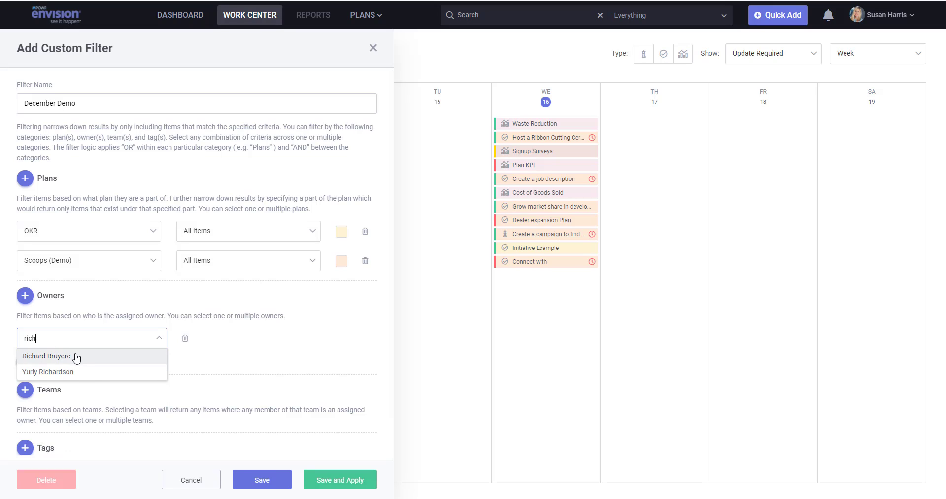
click(76, 356)
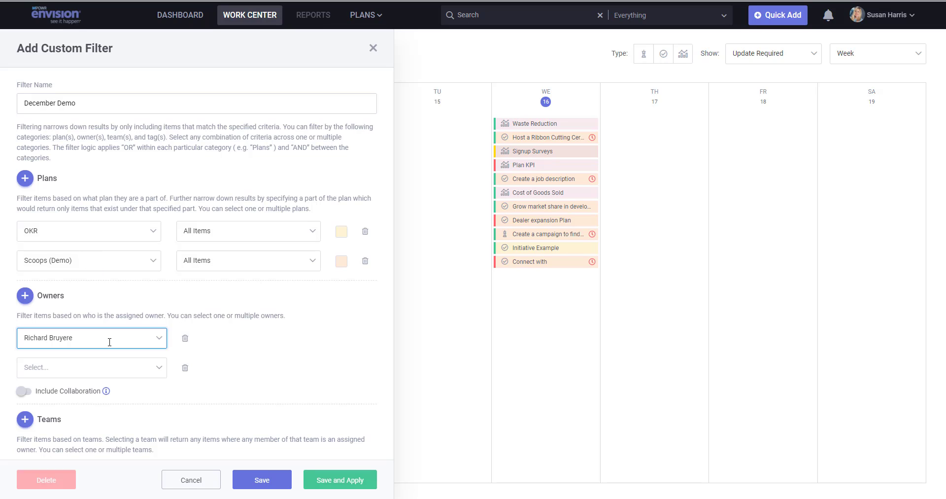
click(137, 367)
click(88, 401)
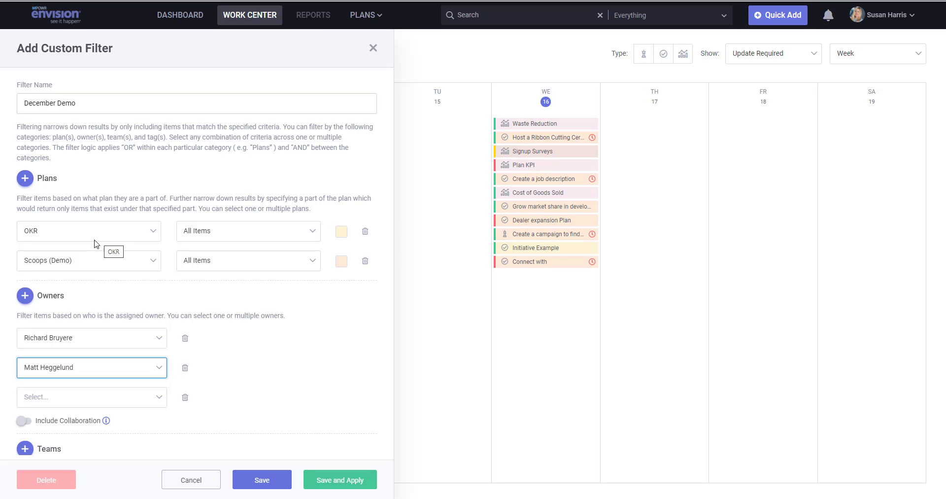
Narrow the OKR plan criterion from the whole plan to its Sales & Marketing part.
click(285, 240)
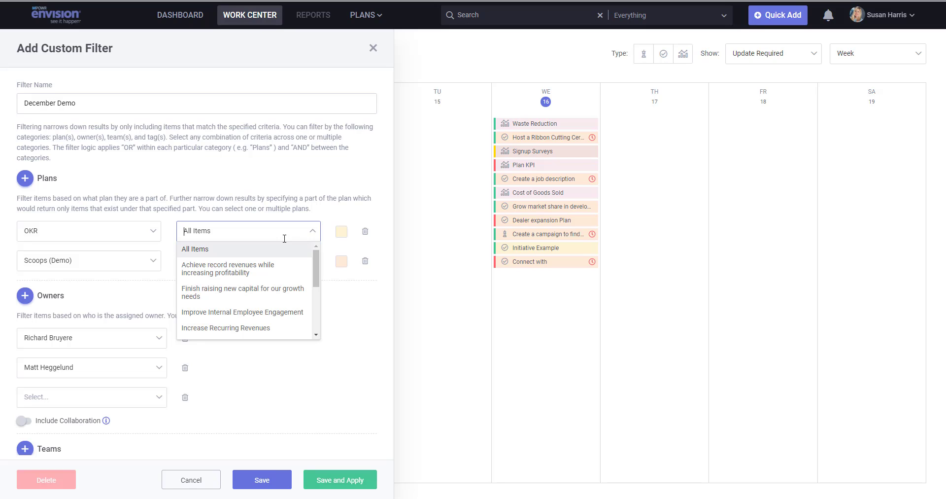
scroll(261, 276, down, 3)
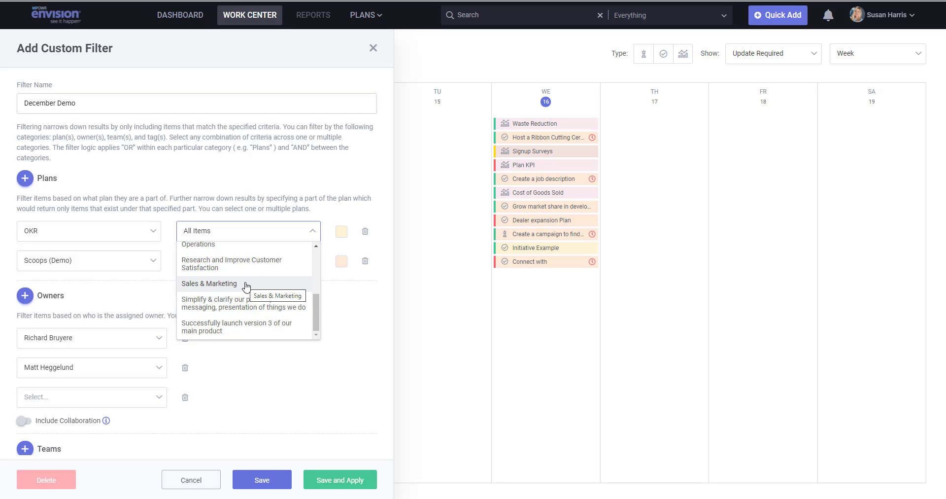
click(245, 283)
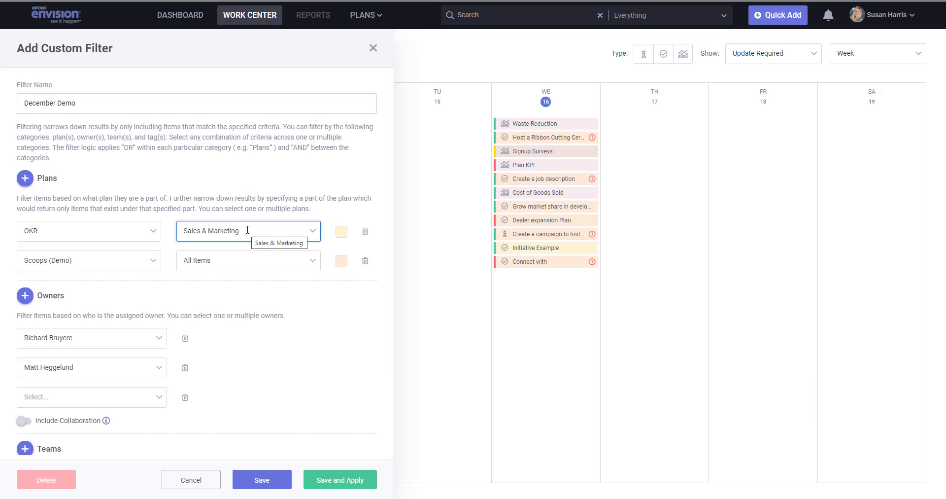
Remove the Scoops (Demo) plan and every owner row from the filter criteria.
click(365, 260)
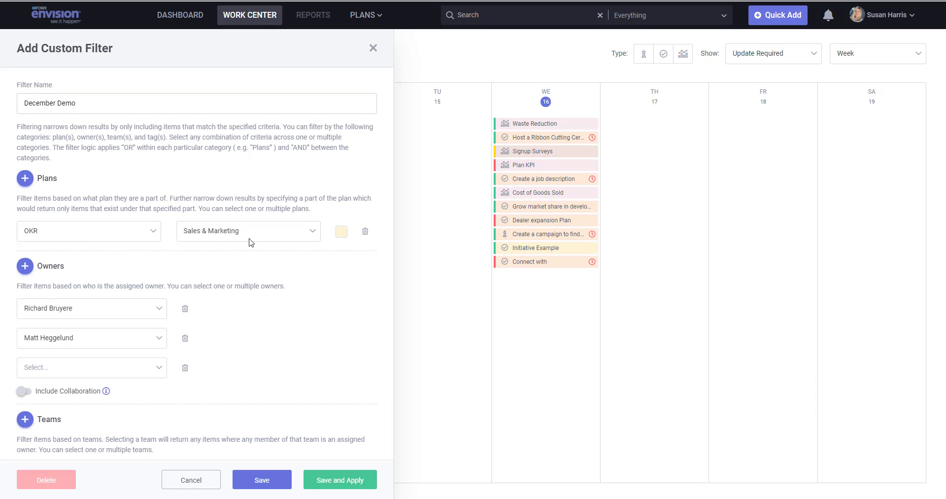
click(185, 338)
click(186, 309)
click(186, 309)
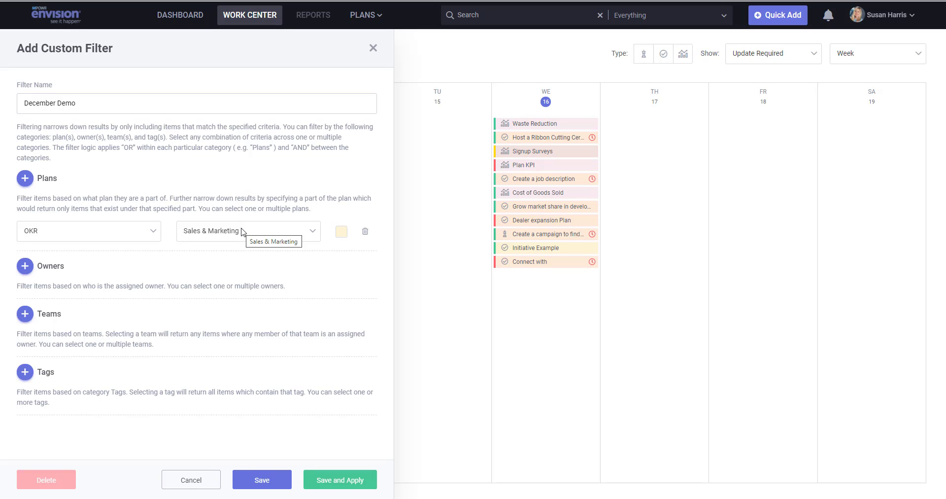
Replace the OKR plan criterion with two individual owners in the Owners criteria.
click(25, 266)
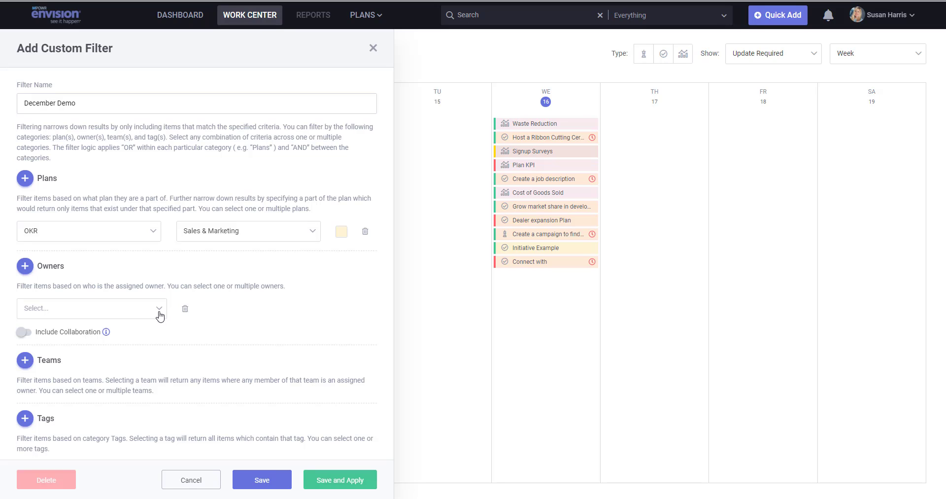
click(365, 231)
click(149, 281)
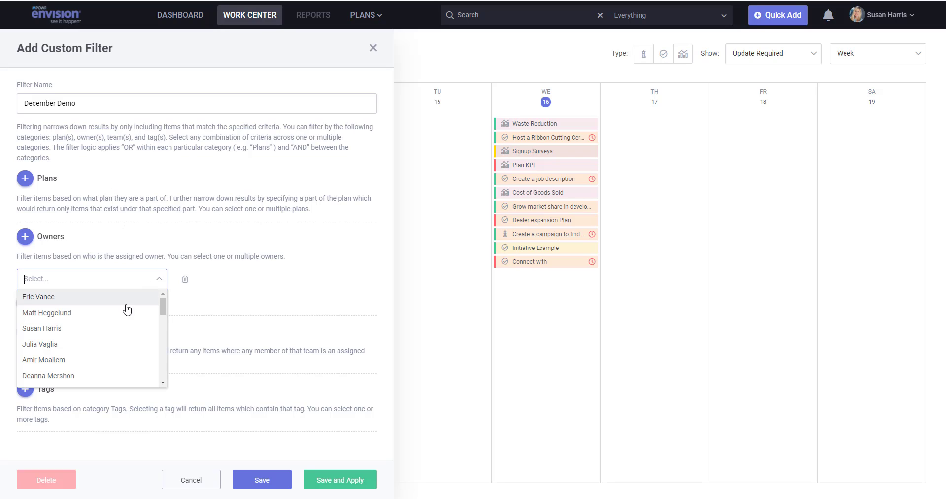
click(86, 314)
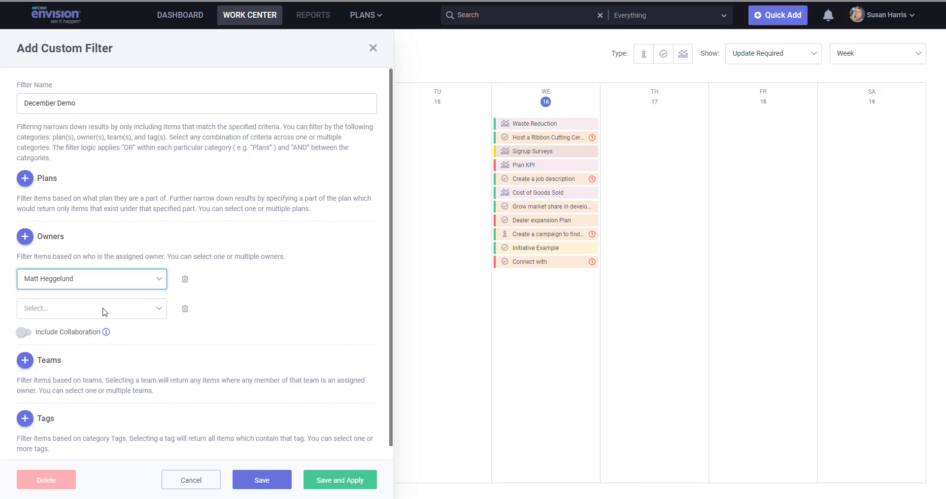
click(104, 310)
click(101, 342)
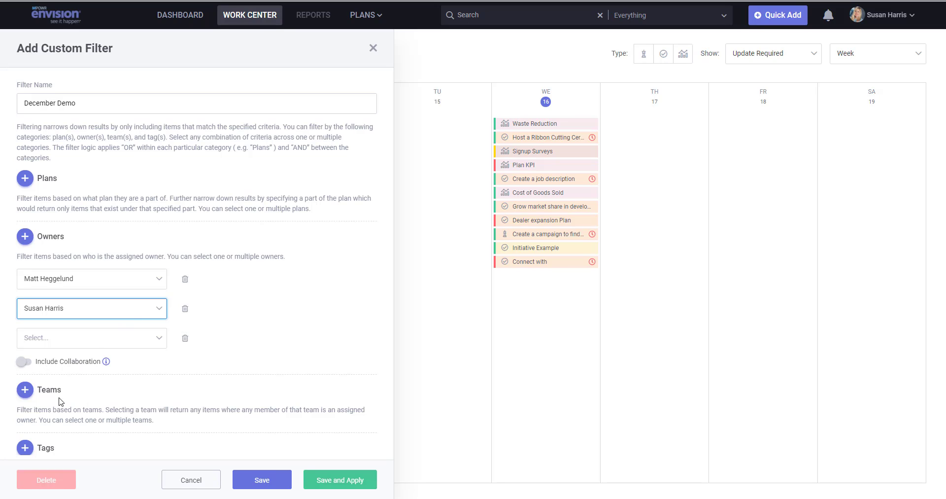
Clear all the owner rows from the December Demo filter.
scroll(65, 373, down, 1)
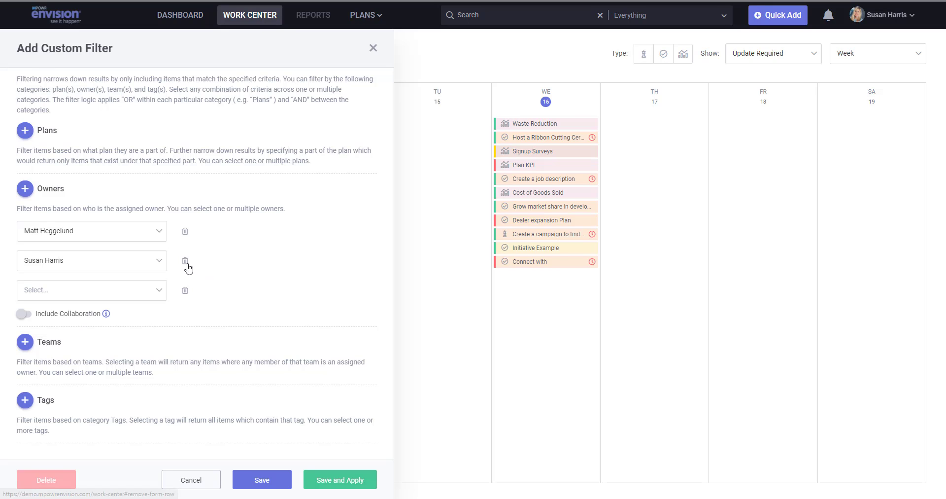
click(190, 264)
click(192, 268)
click(186, 277)
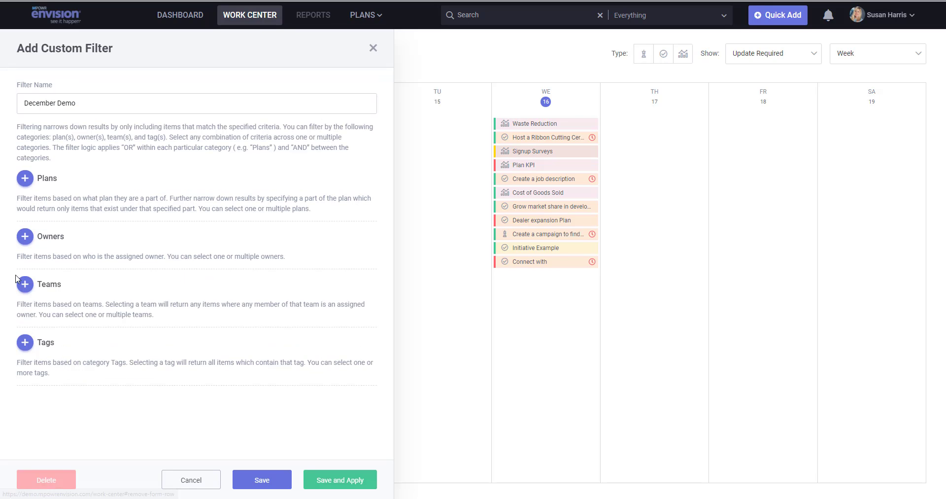
Add the Sales & Marketing team to the filter's Teams criteria and remove it again with the empty row.
click(24, 286)
click(107, 339)
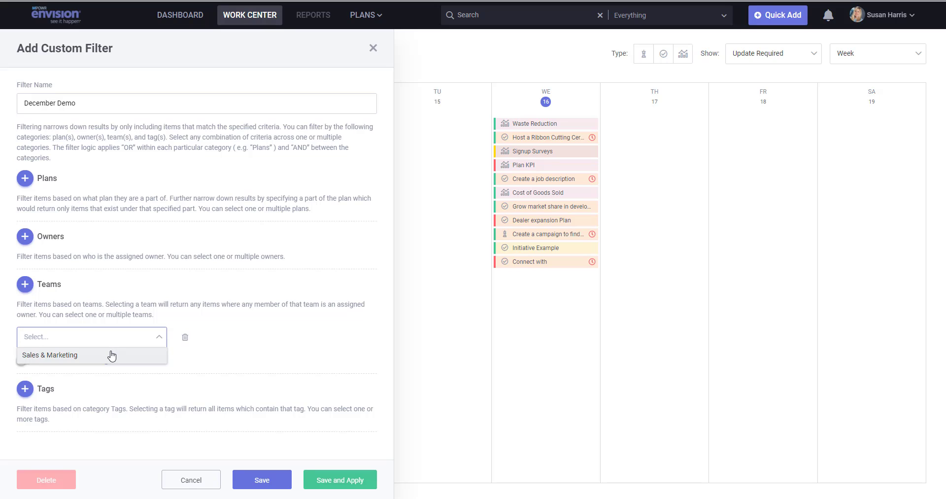
click(111, 357)
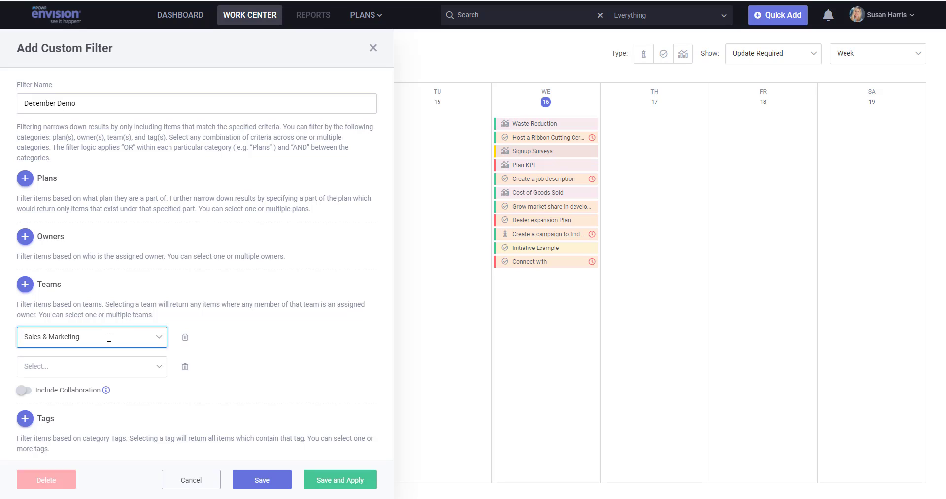
click(184, 336)
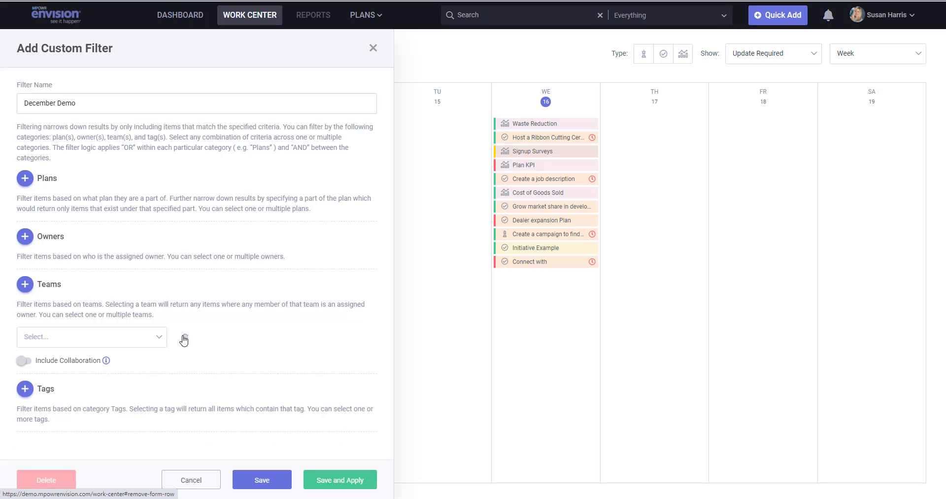
click(183, 336)
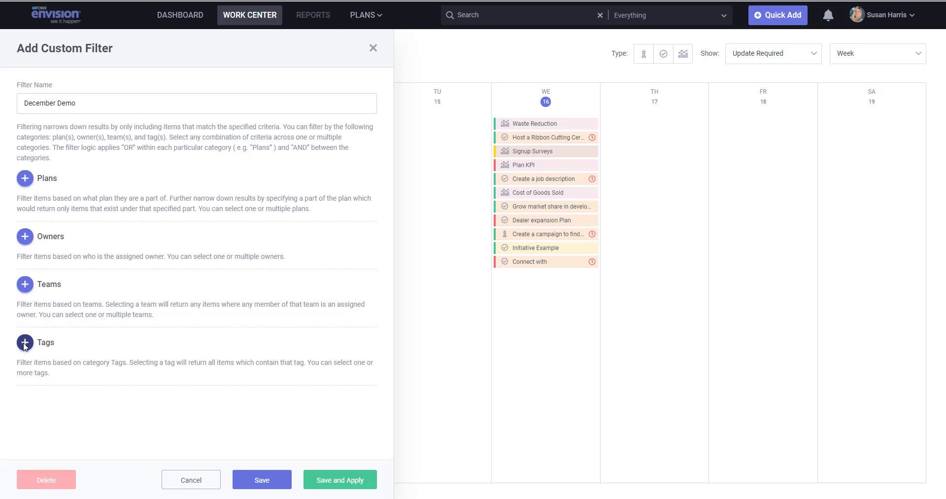
Add the growth tag to the filter's Tags criteria and save the December Demo filter without applying it.
click(24, 345)
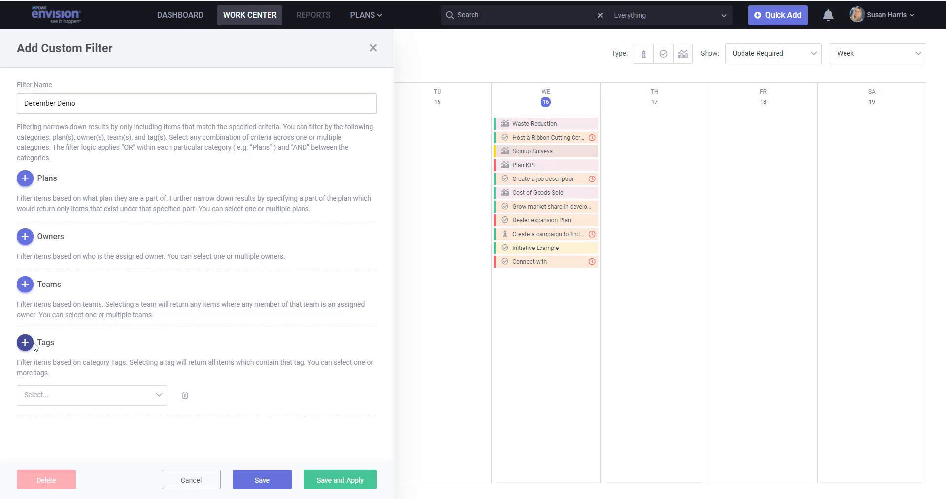
click(113, 394)
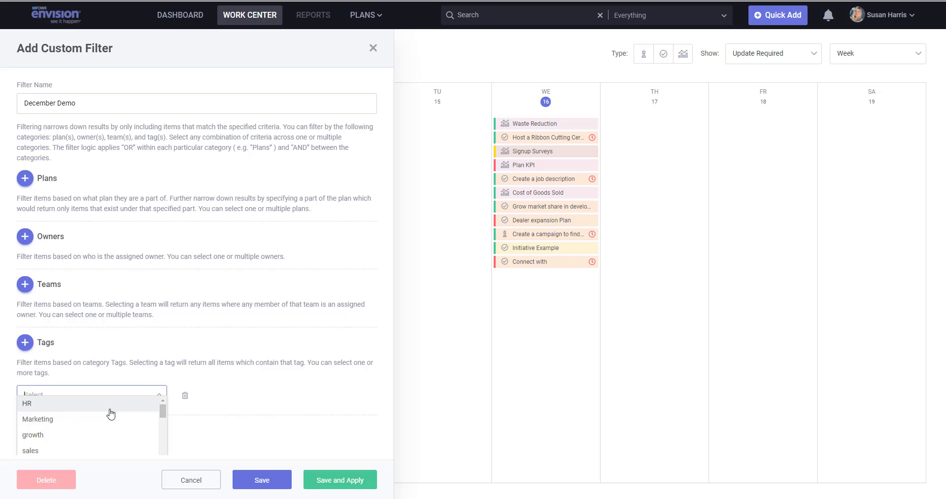
click(93, 435)
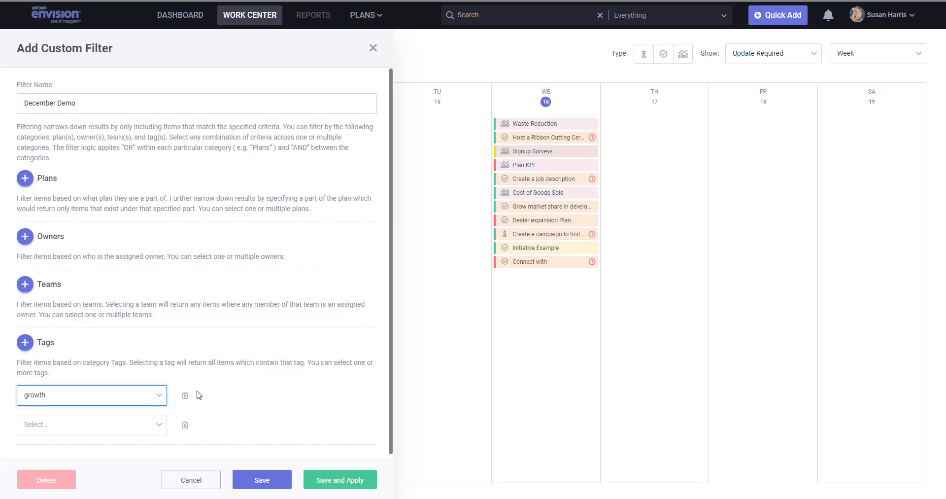
click(264, 485)
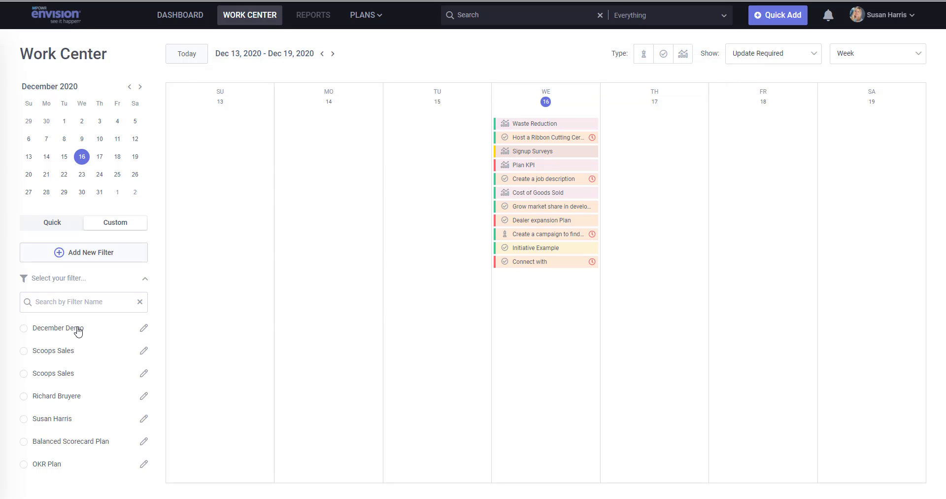
Apply the Critical Success Factors custom filter, review its criteria in the filter editor, and close the editor without saving.
scroll(74, 329, down, 2)
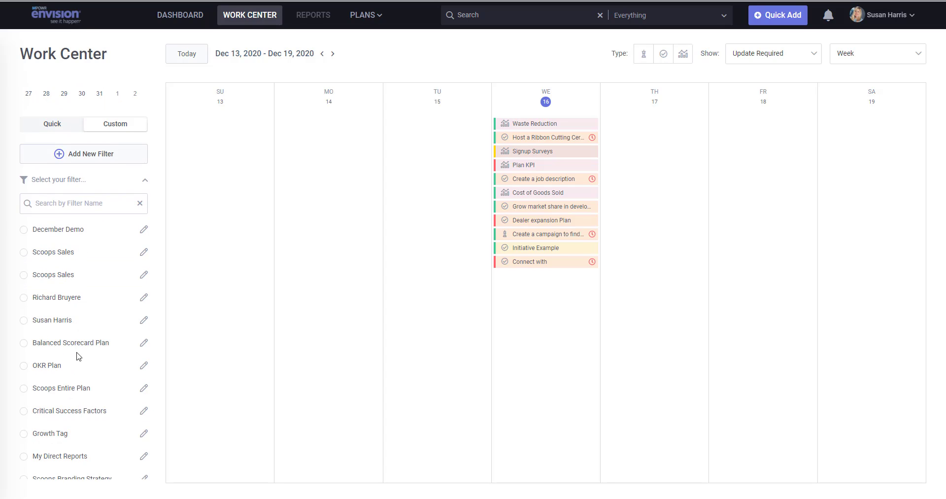
click(66, 410)
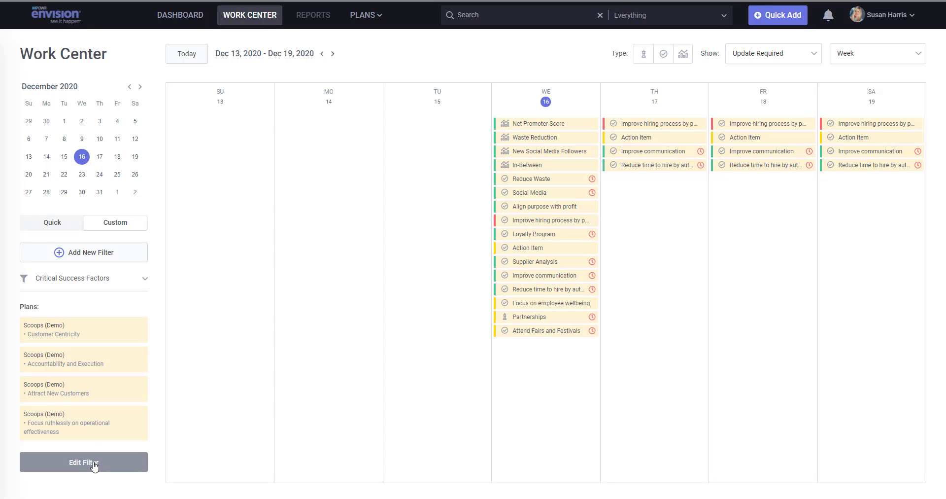
click(94, 465)
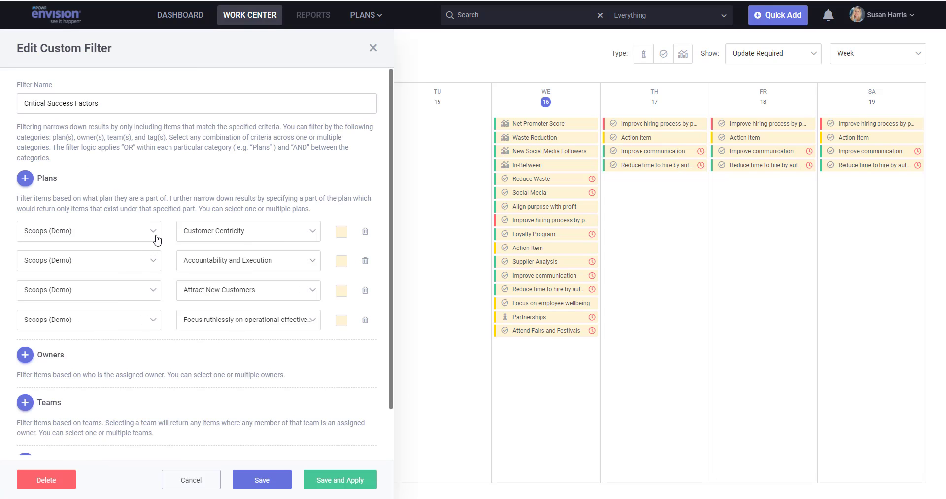
scroll(156, 239, down, 1)
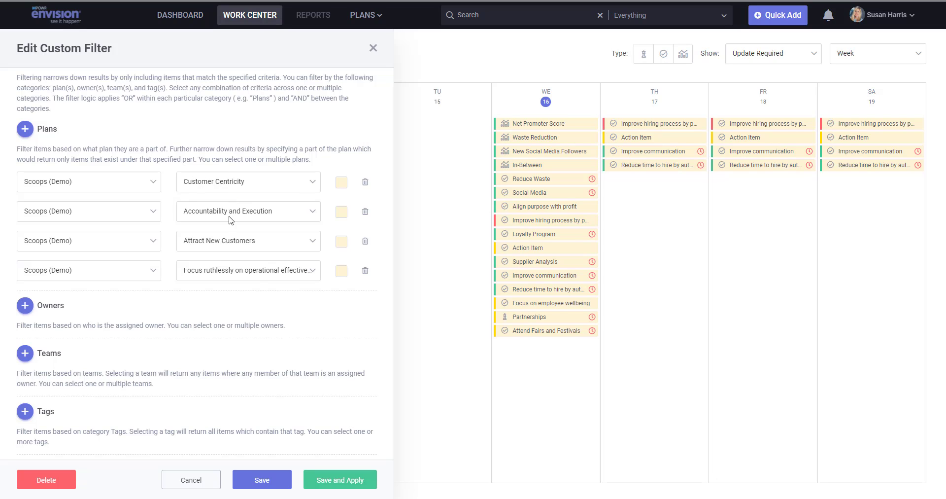
click(207, 485)
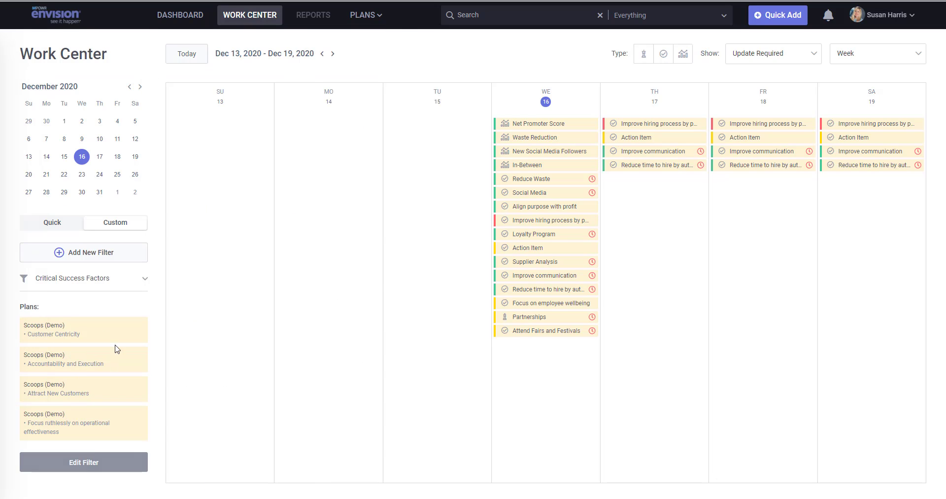
Switch the calendar to the My Direct Reports custom filter and review the plans and owners it covers.
click(116, 282)
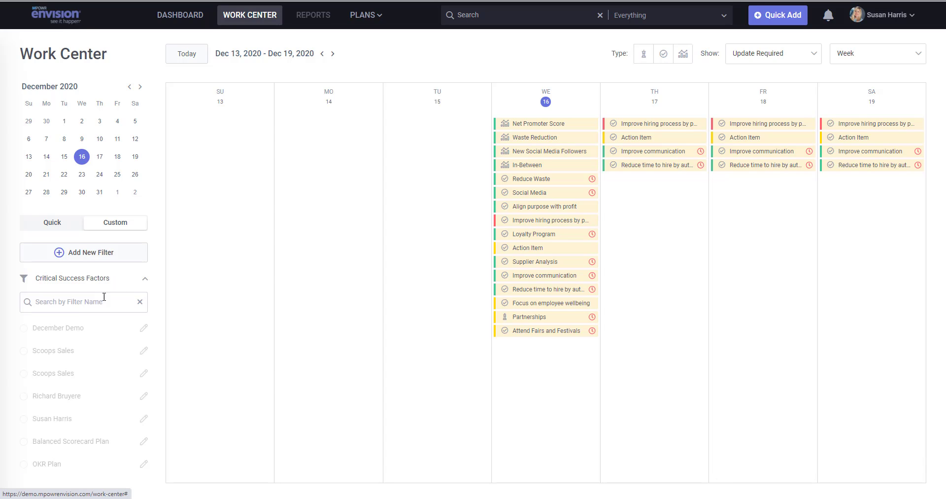
scroll(90, 374, down, 2)
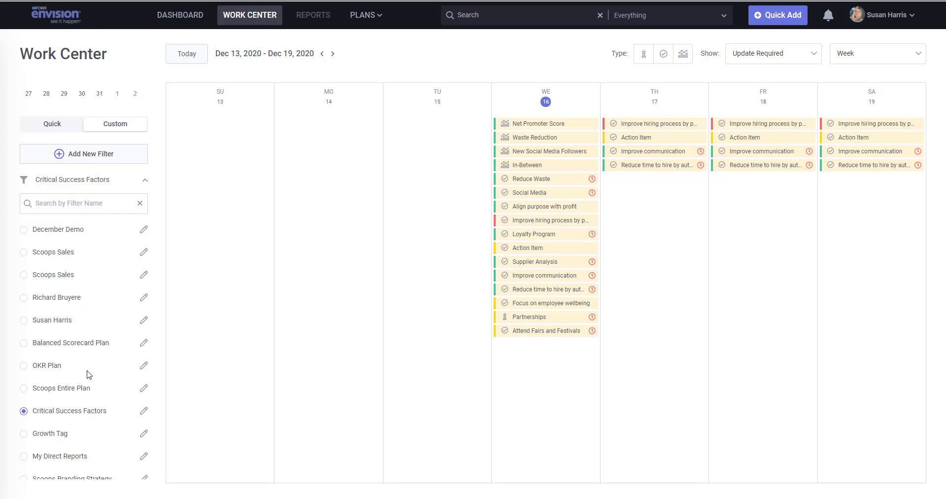
scroll(88, 375, down, 1)
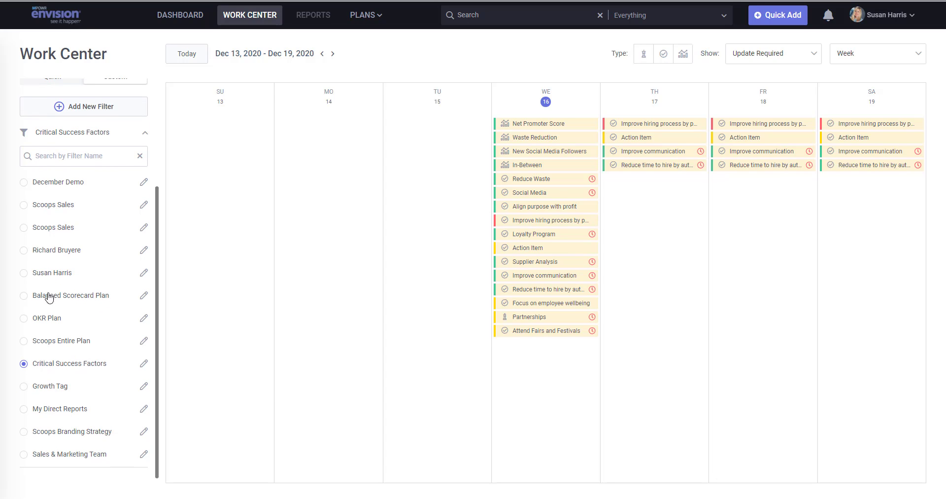
click(23, 410)
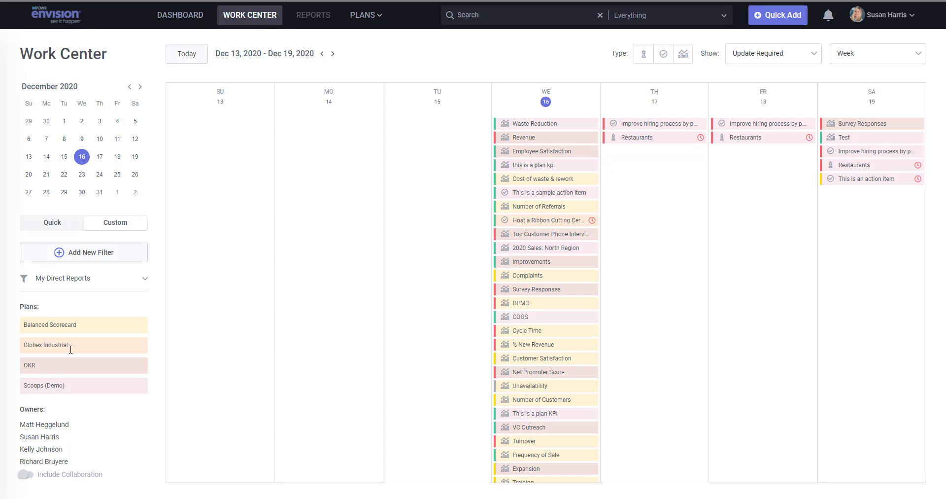
scroll(69, 350, down, 1)
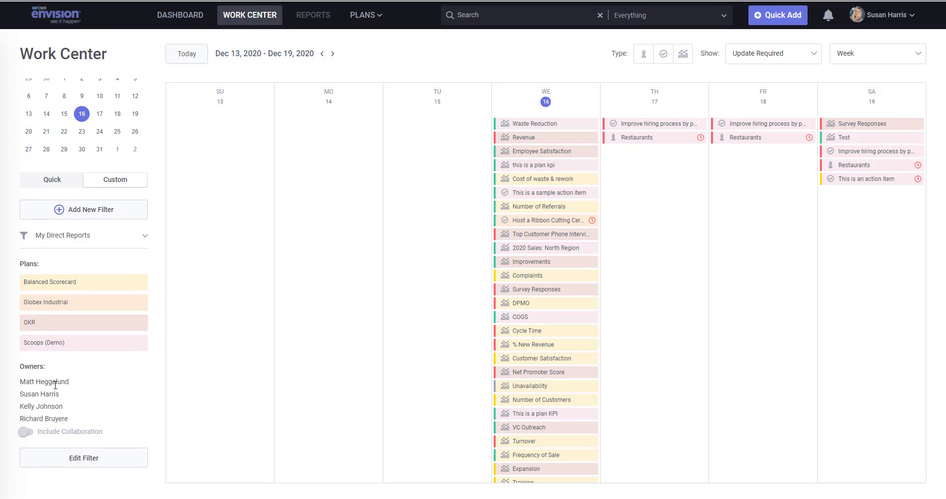
Review the owner, team and tag criteria of the My Direct Reports filter in its editor and close it without saving.
click(91, 463)
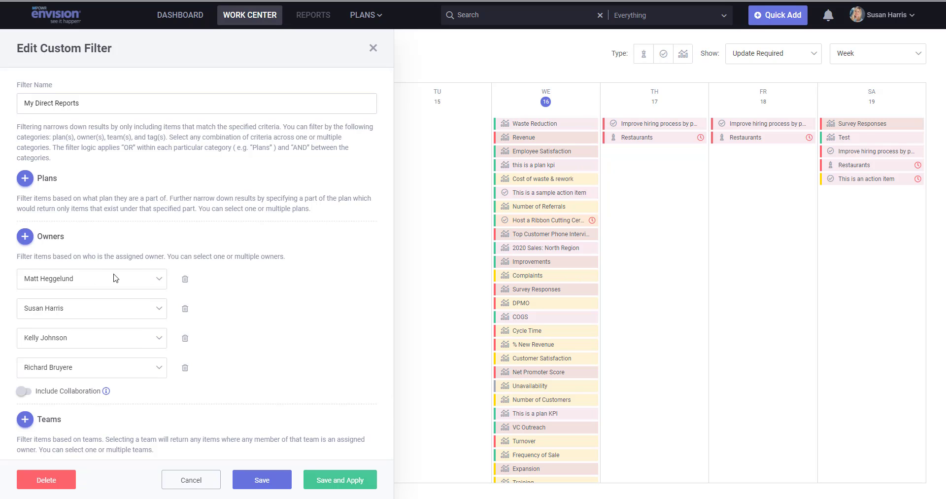
scroll(101, 279, down, 2)
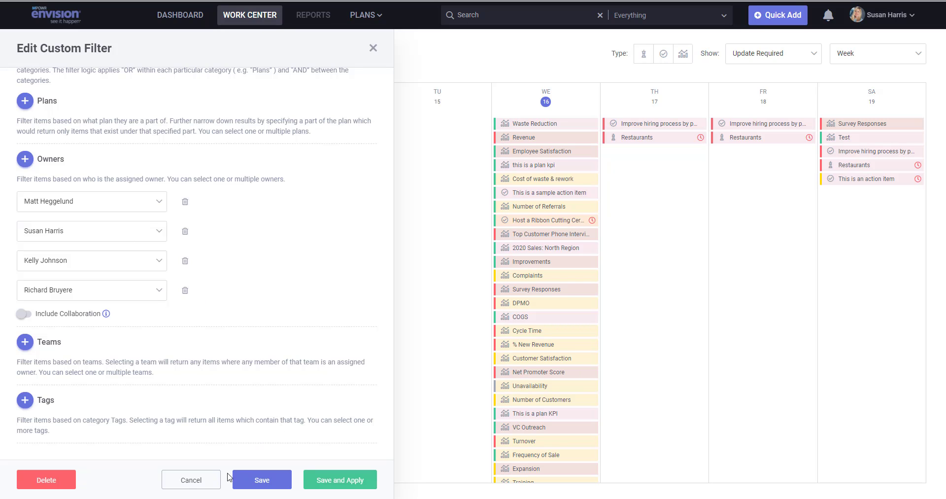
click(206, 486)
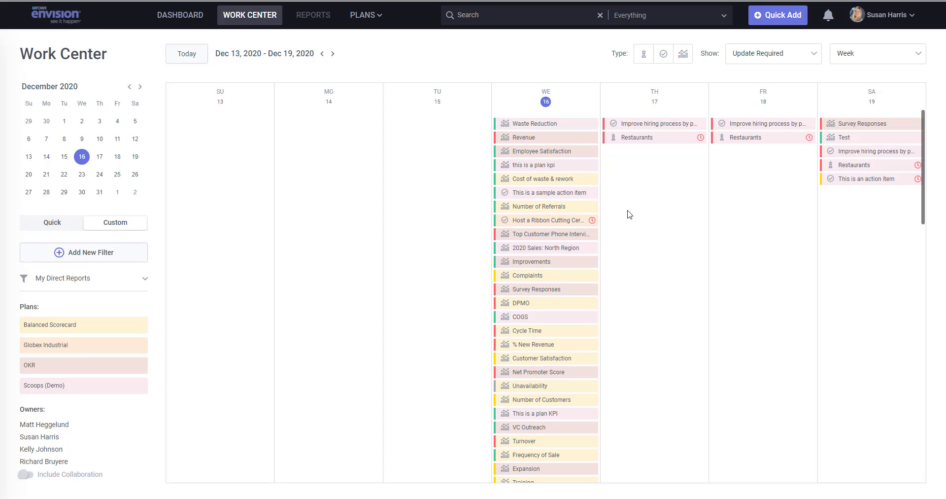
View the details of the Waste Reduction and Revenue items on December 16, including Revenue's progress notes.
click(568, 128)
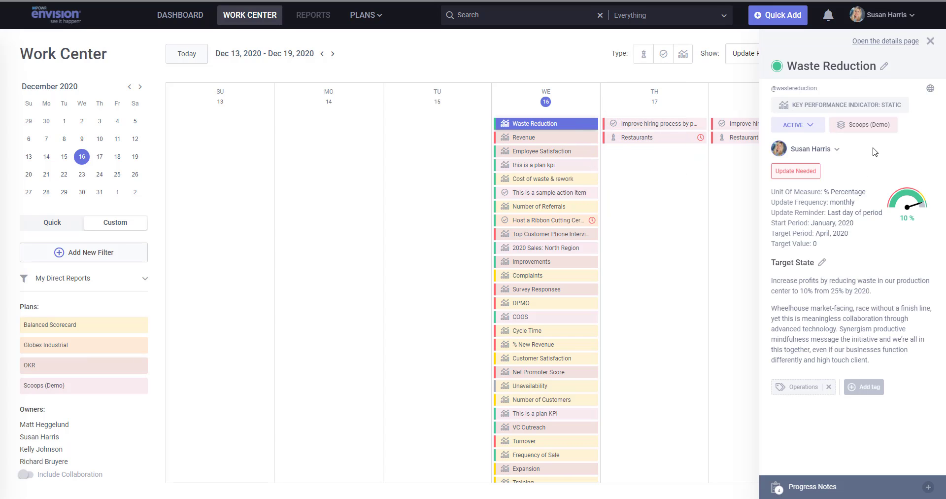
click(930, 41)
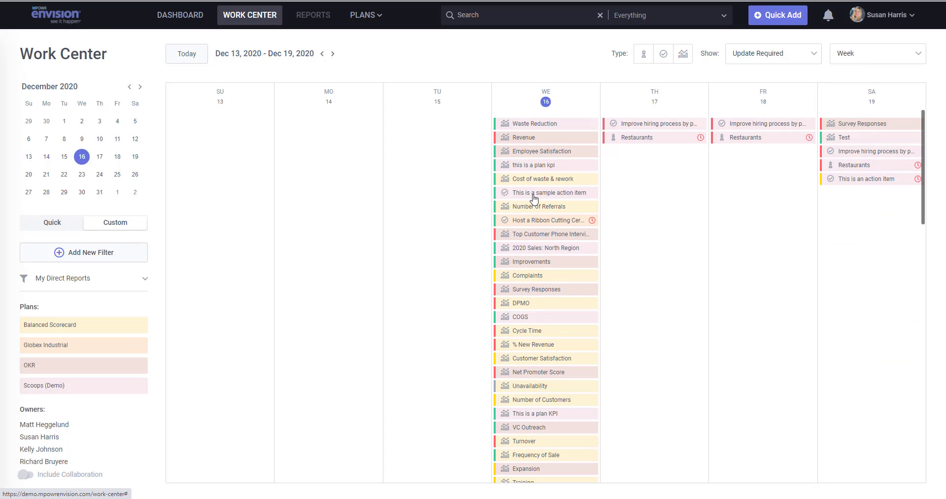
click(540, 140)
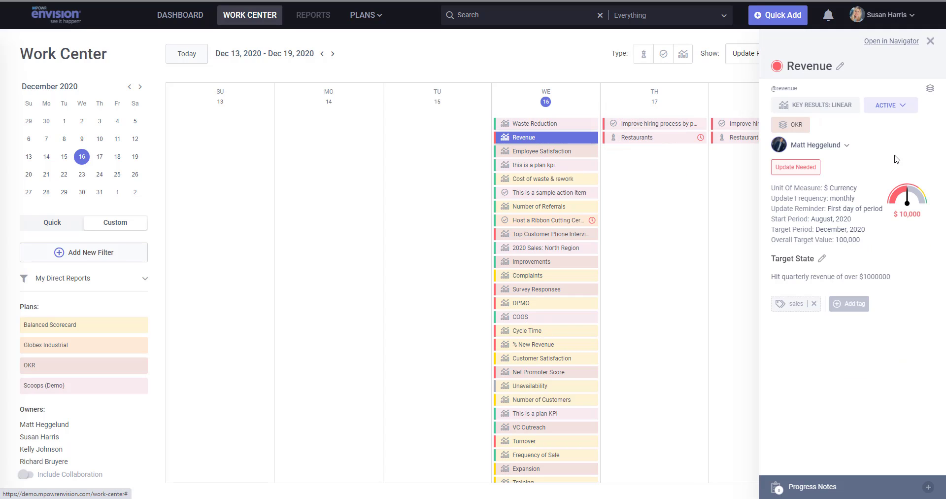
click(813, 486)
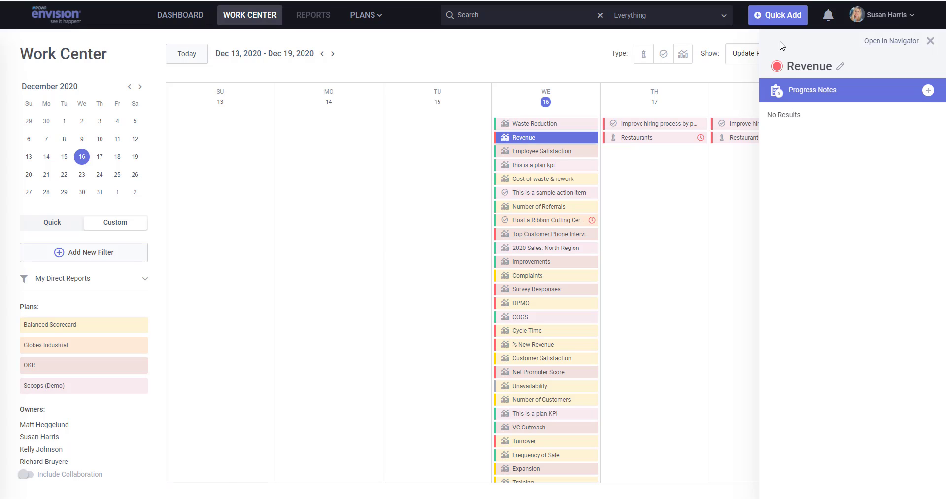
click(929, 88)
click(683, 45)
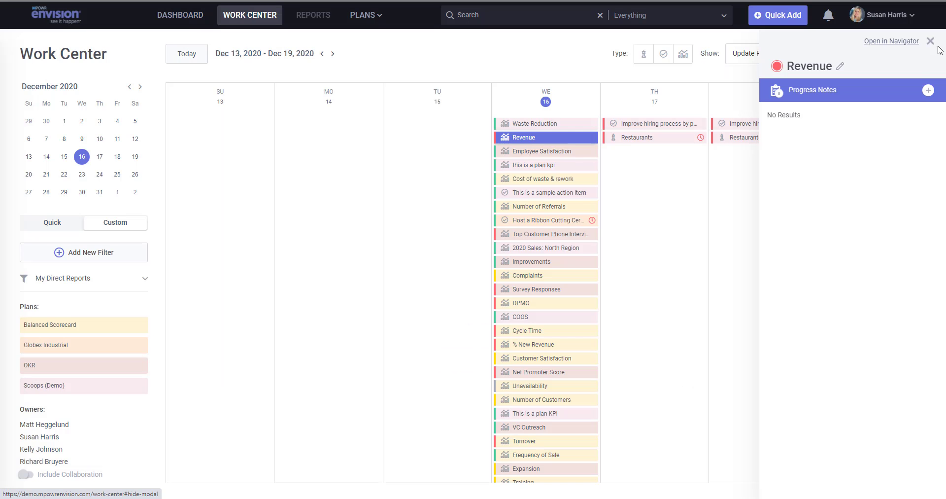
click(930, 41)
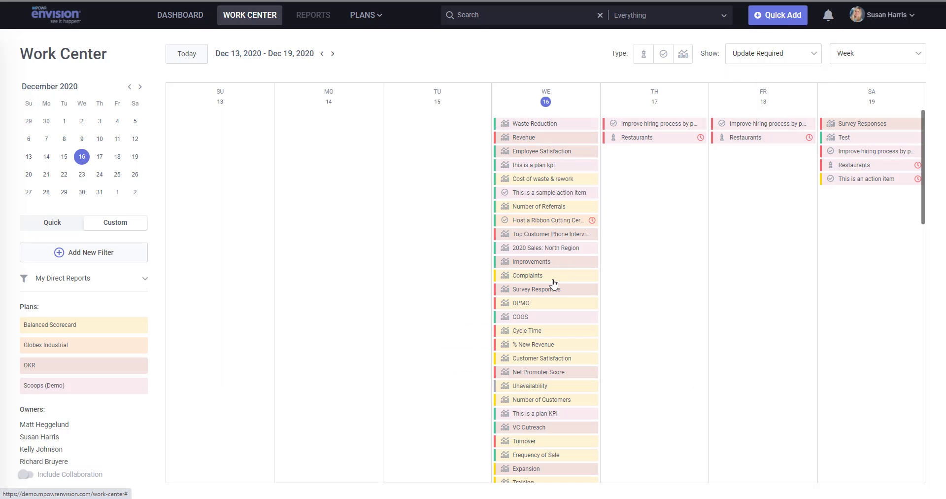
mouse_move(568, 372)
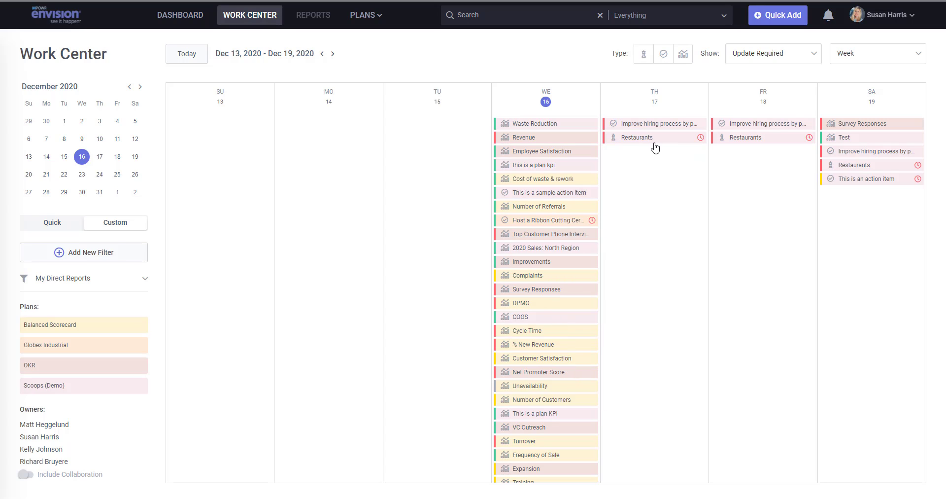
mouse_move(655, 147)
Run a blank search of Everything from the dashboard and review the first progress note and its Host a Ribbon Cutting Ceremony item.
click(190, 16)
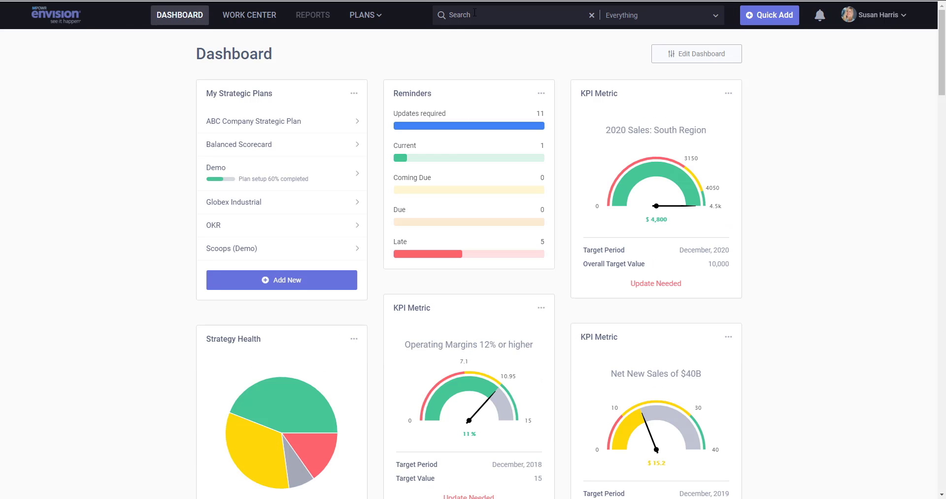
click(441, 16)
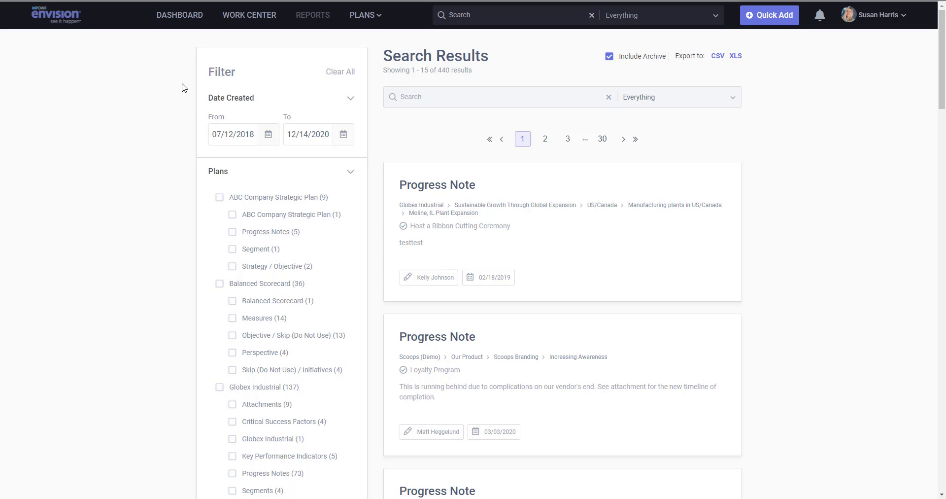
click(491, 186)
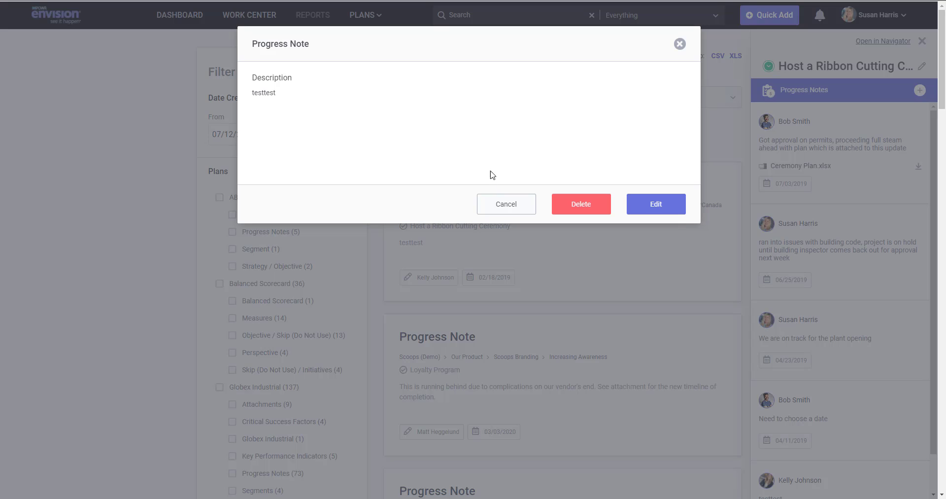
click(507, 202)
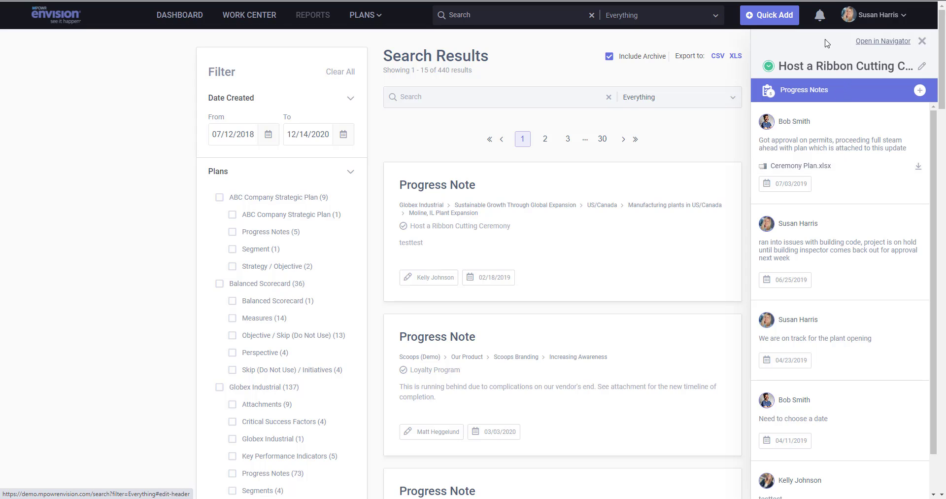
click(839, 92)
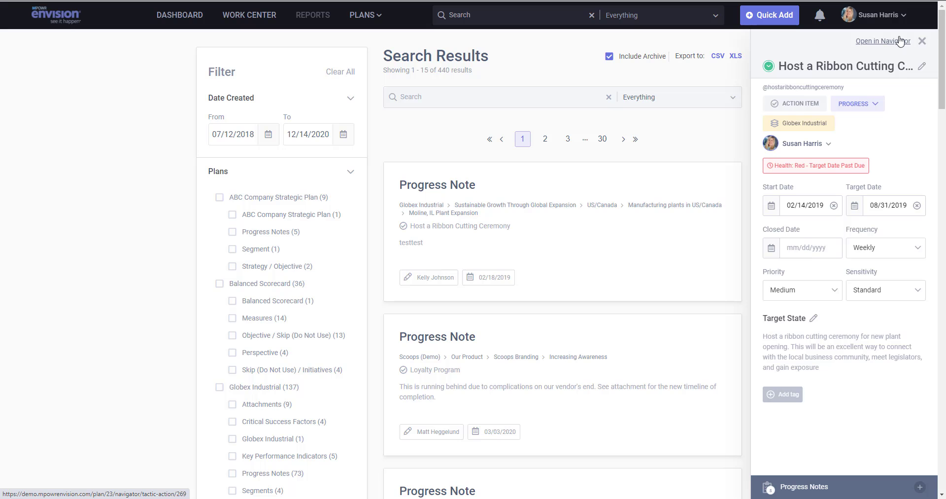
click(921, 41)
Filter the search results to the Key Performance Indicator items of the Scoops (Demo) plan.
scroll(501, 186, down, 5)
scroll(444, 184, down, 6)
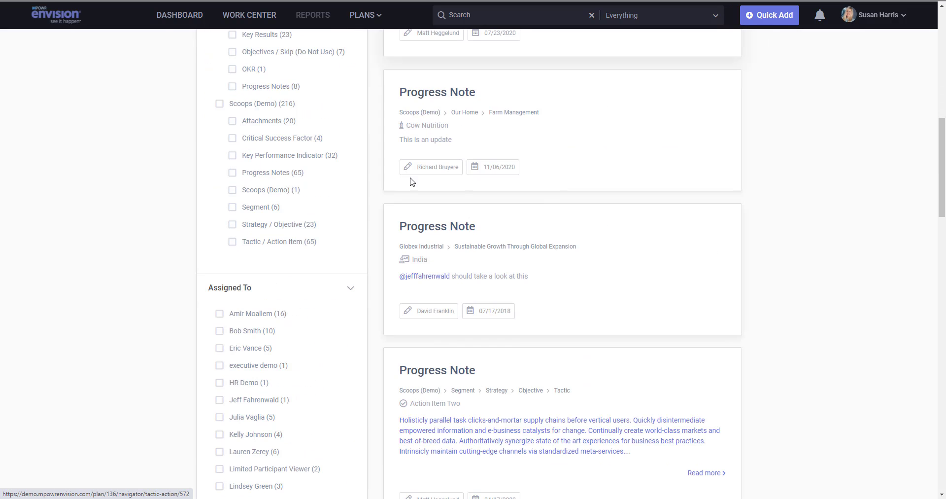
scroll(271, 131, up, 3)
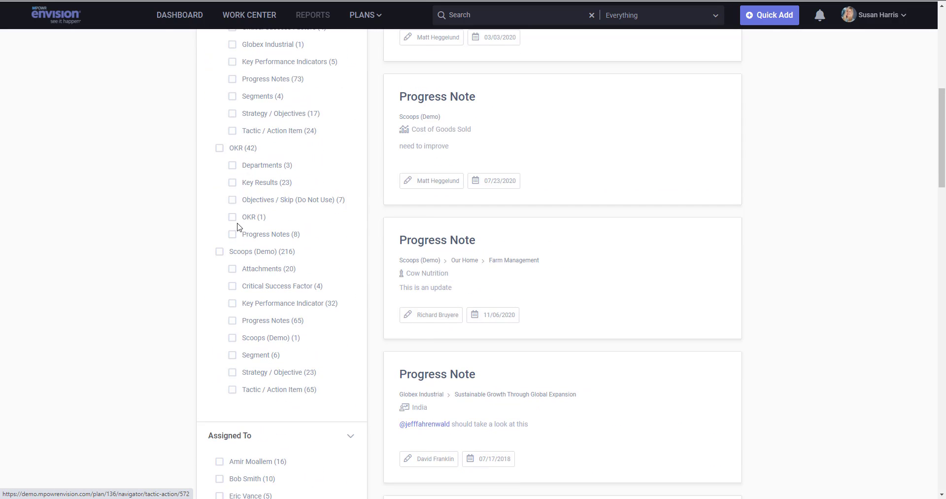
click(232, 303)
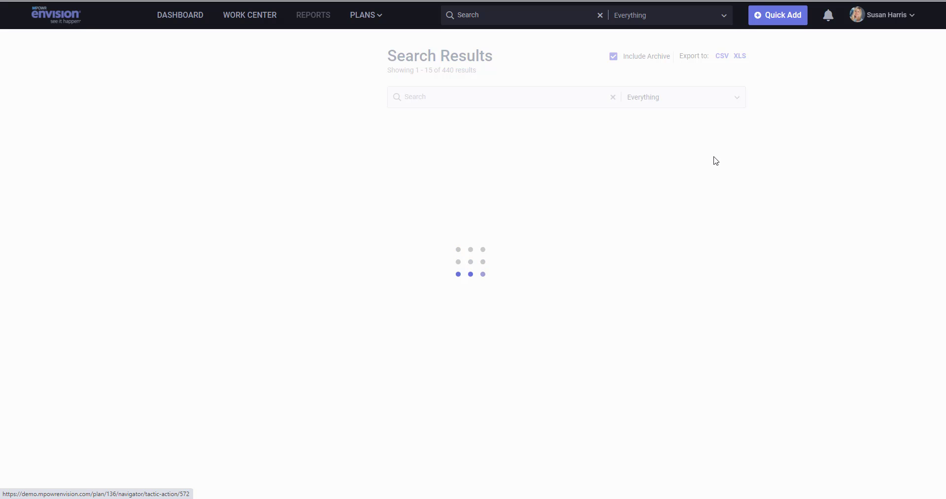
Preview the details of the 2020 Sales: East Region result and close the preview.
click(502, 186)
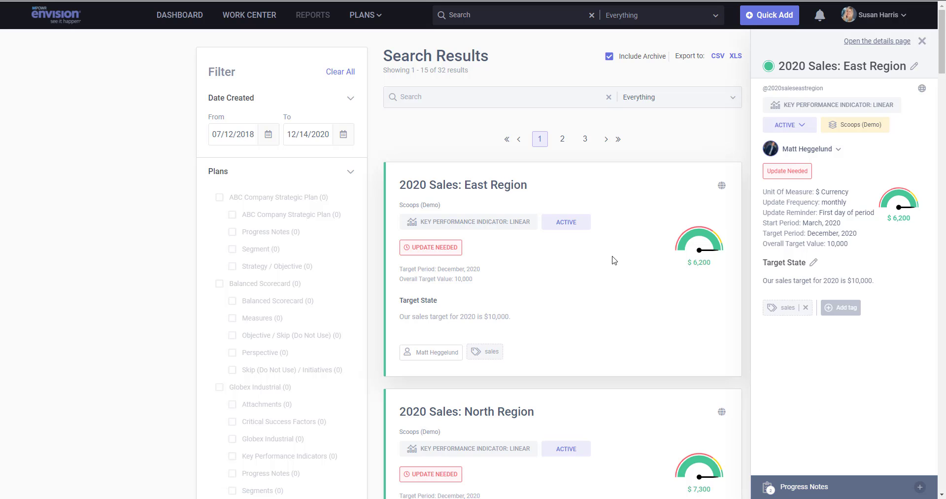
scroll(610, 259, down, 3)
scroll(613, 260, up, 3)
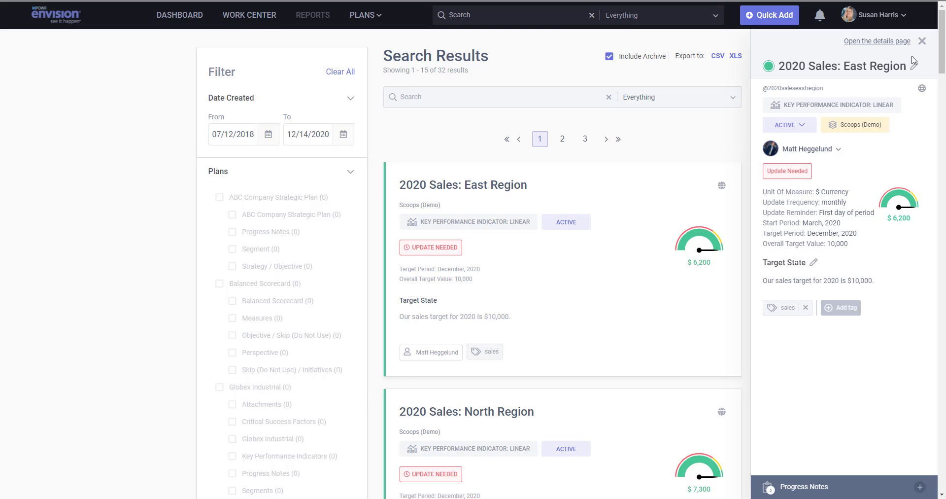
click(921, 41)
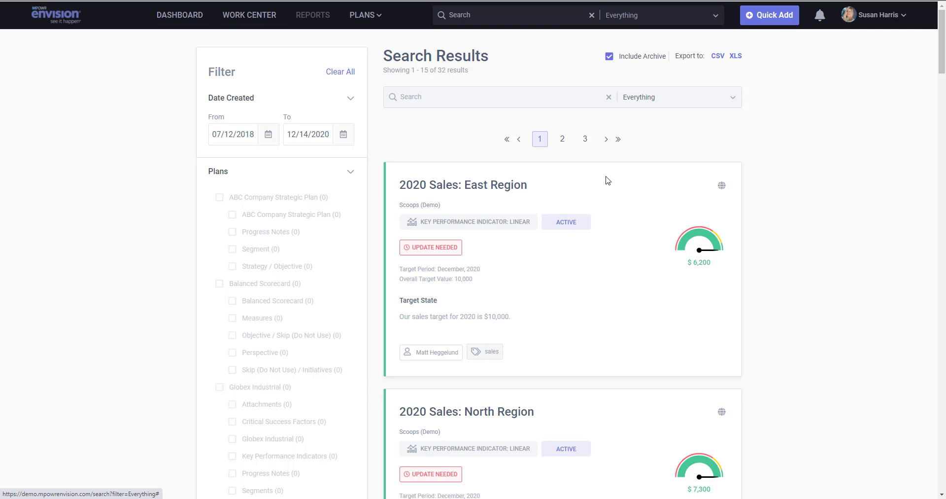
Open the full details page of 2020 Sales: East Region, review it, and return to the search results.
click(483, 190)
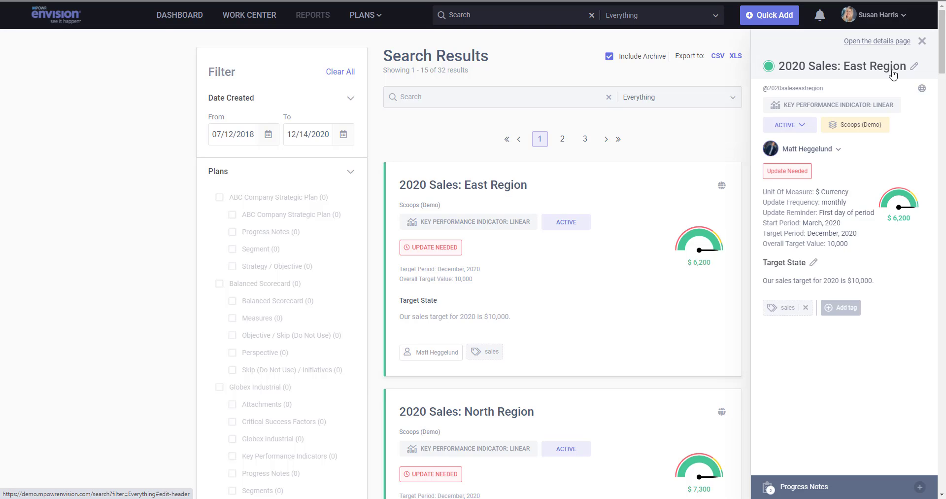
click(871, 41)
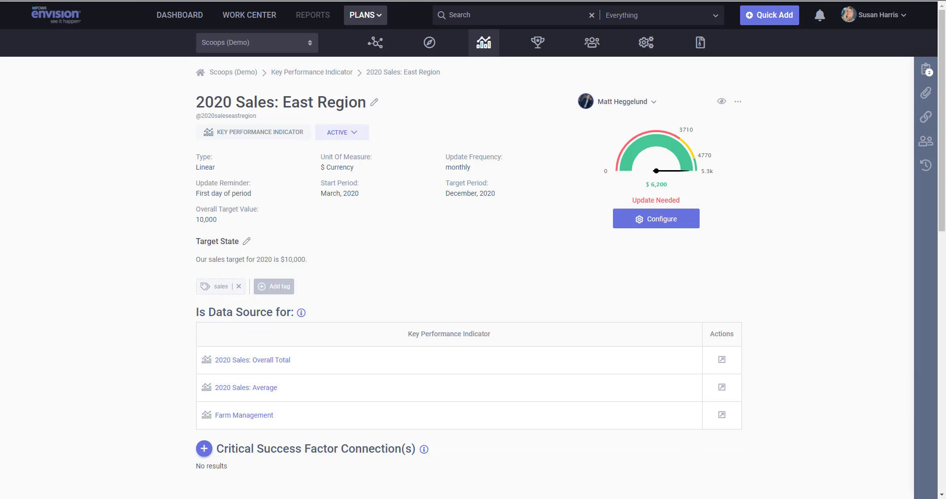
key(alt+Left)
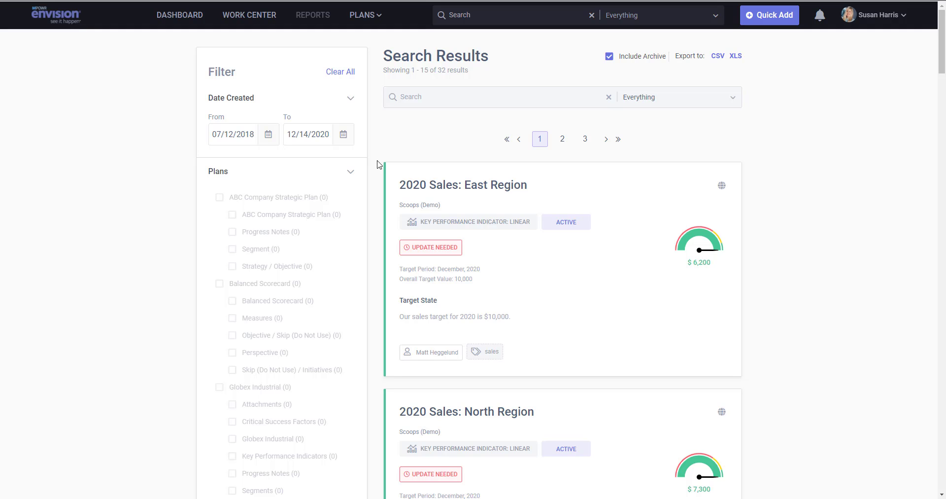
Find the 2020 Sales: South Region result further down the list, preview its details, and close the preview.
scroll(527, 295, down, 7)
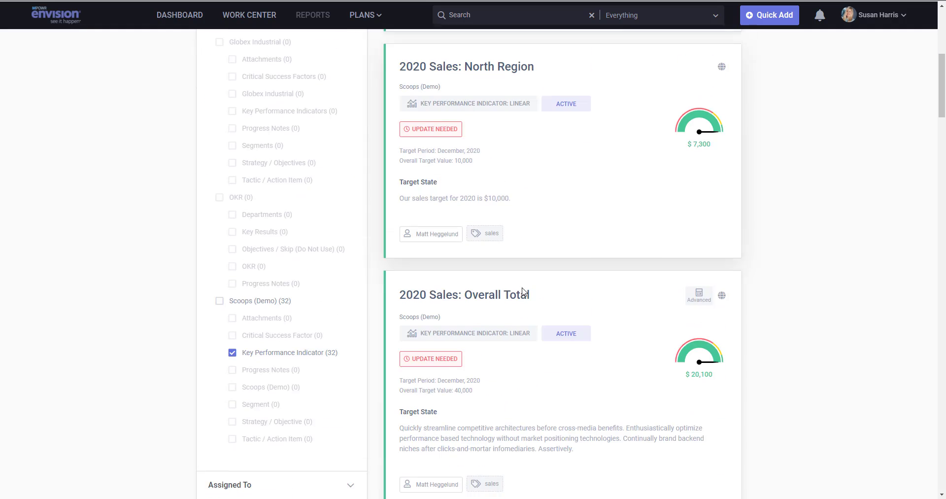
scroll(522, 291, down, 4)
click(498, 345)
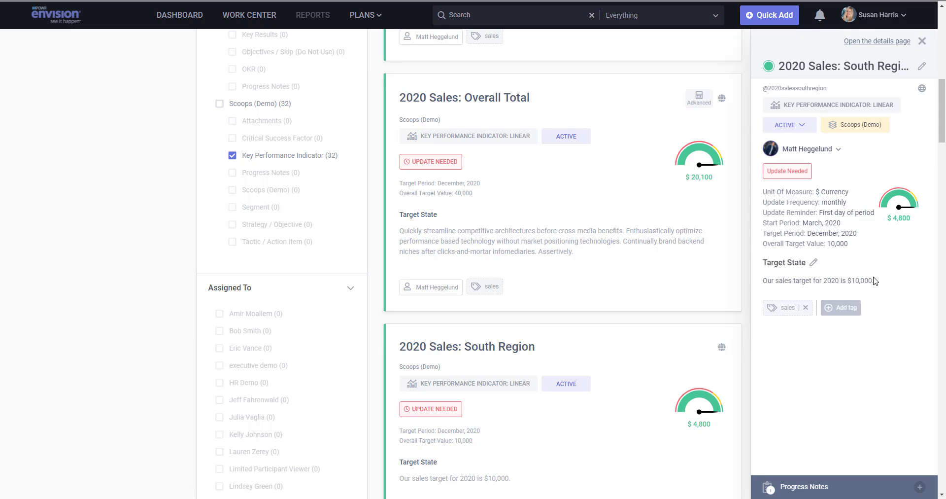
click(922, 41)
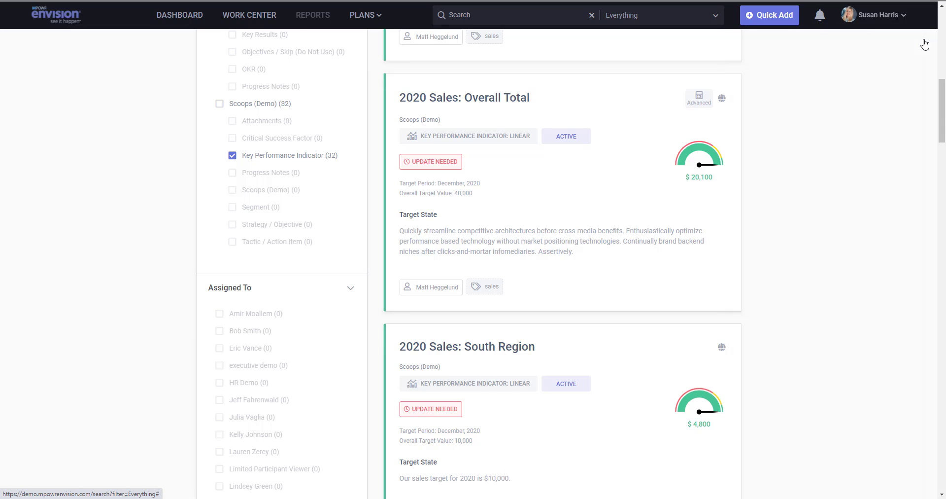
Return to the dashboard, check the Reminders widget's Type options, and close its settings without saving.
click(168, 19)
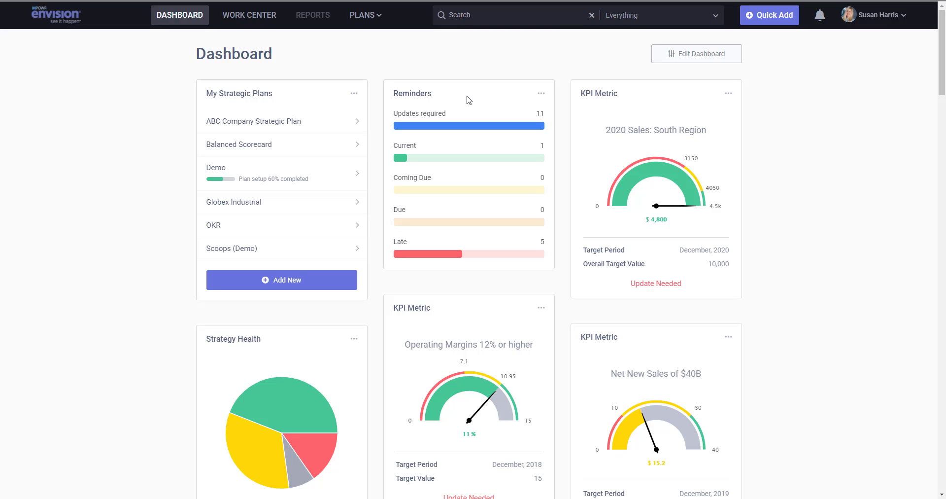
click(541, 94)
click(496, 142)
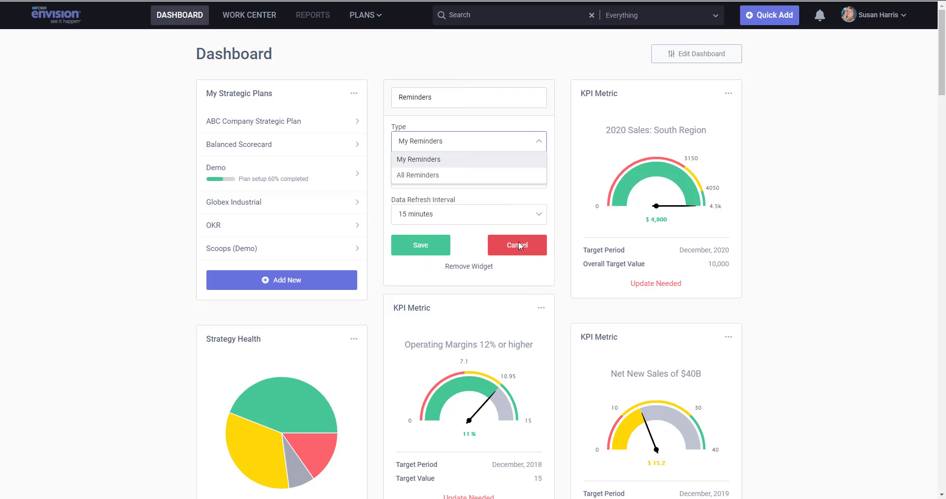
click(535, 244)
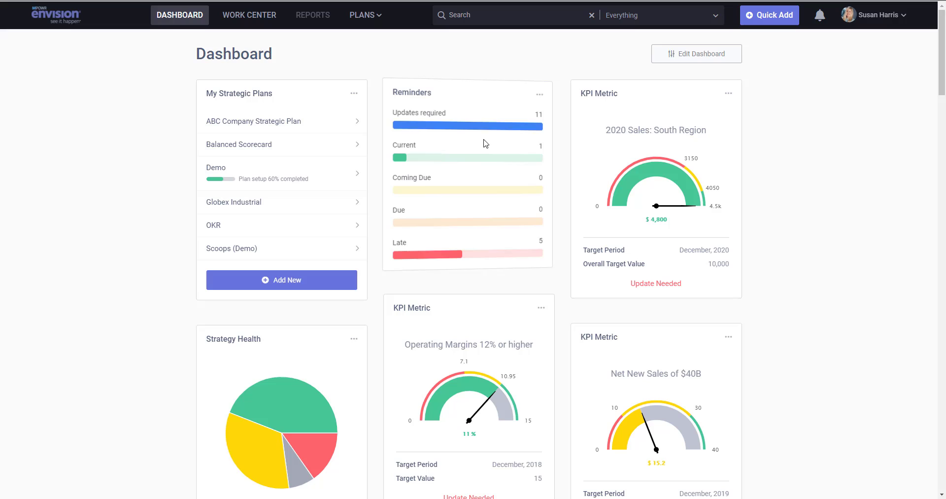
Open the Updates required items from the Reminders widget and look through the results.
click(440, 129)
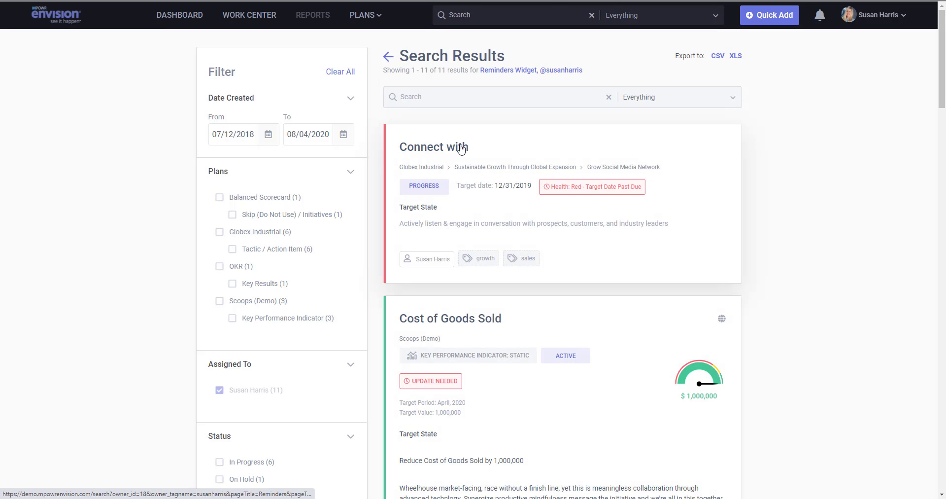
scroll(458, 148, down, 2)
scroll(461, 150, down, 2)
scroll(460, 149, up, 4)
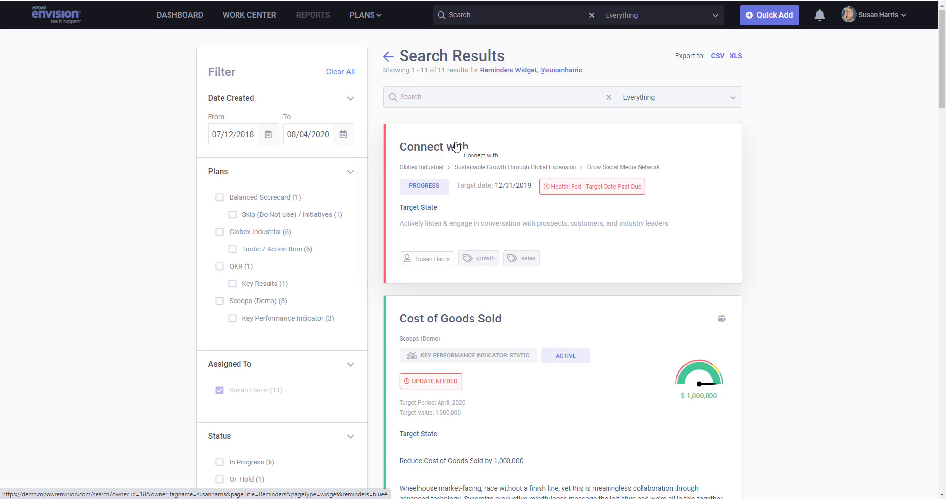
View the details and progress notes of the Create a campaign to find and attract new talent item.
scroll(517, 211, down, 2)
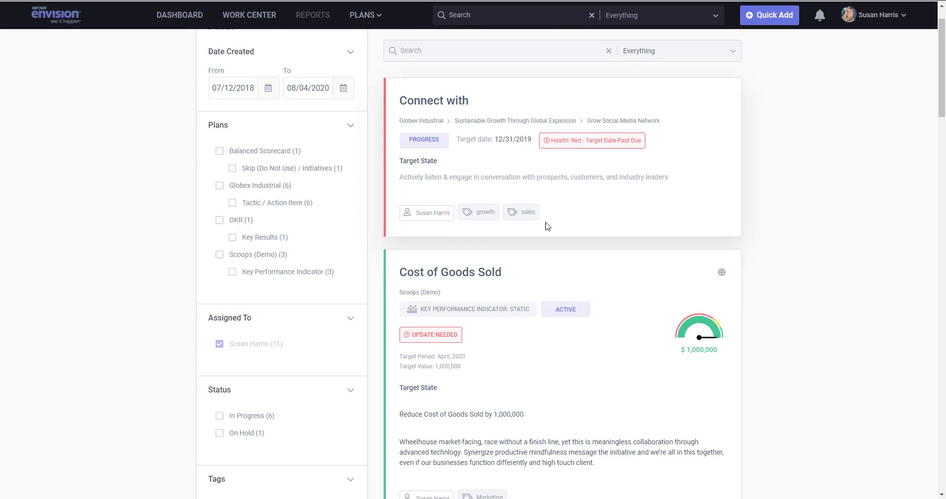
scroll(489, 225, down, 4)
click(490, 308)
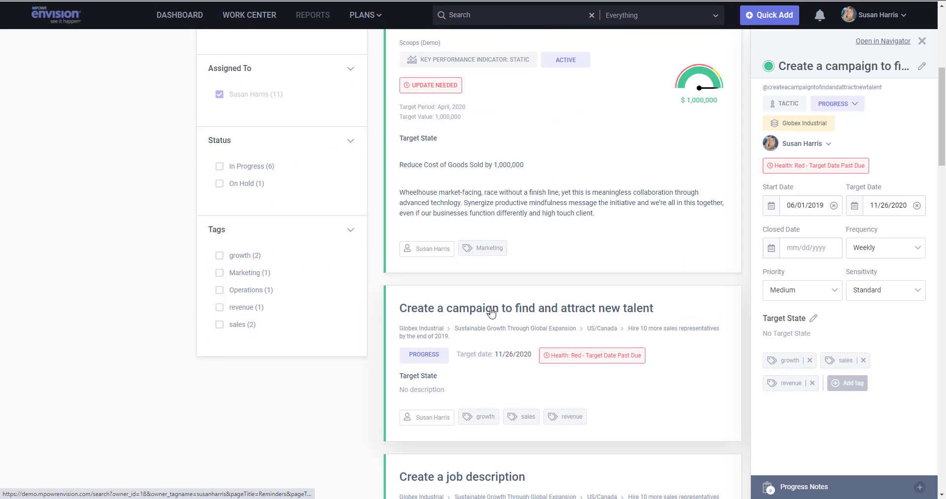
click(838, 486)
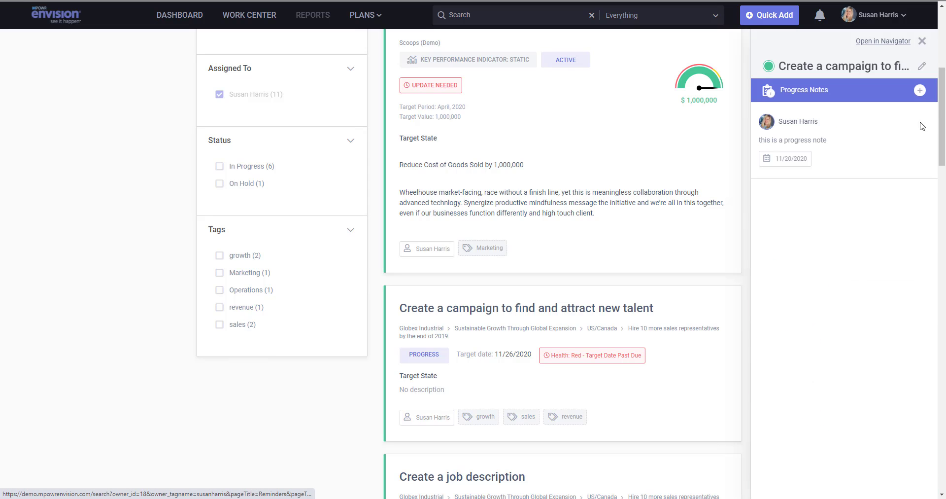
Publish a progress note reading "this is my progress note" on the Create a campaign to find and attract new talent item.
click(920, 90)
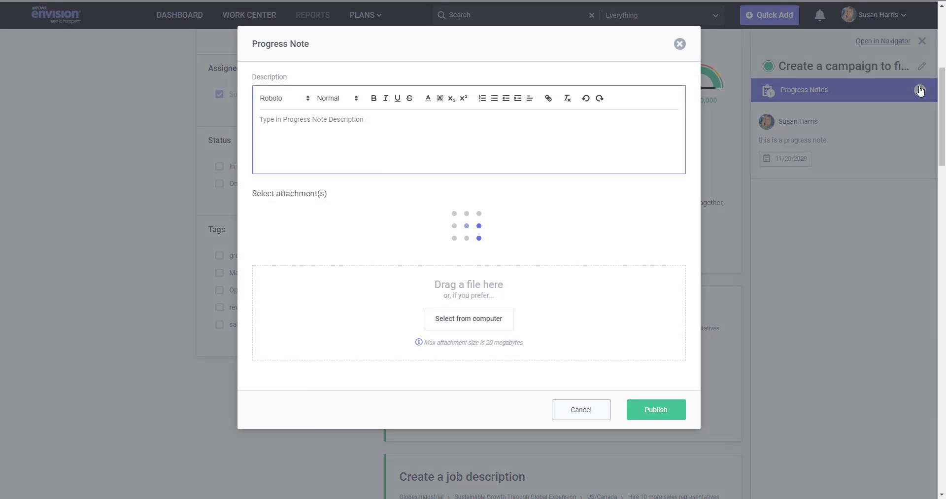
text(this is my progress note)
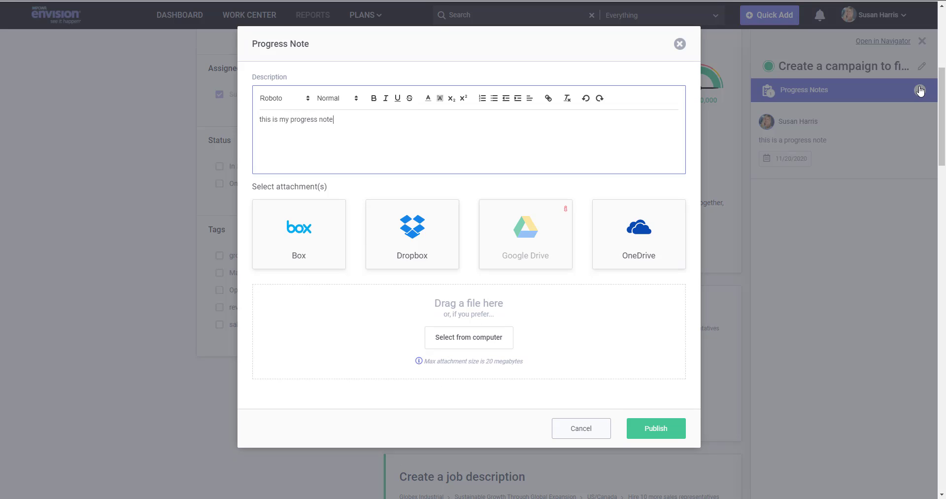
click(662, 425)
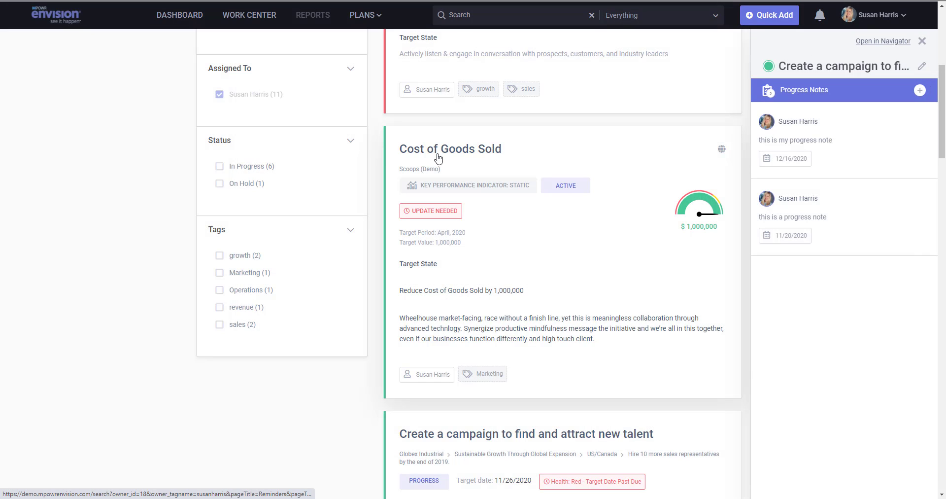
Review the progress notes of the Create a job description and Dealer expansion Plan items, then close the details.
scroll(557, 296, down, 5)
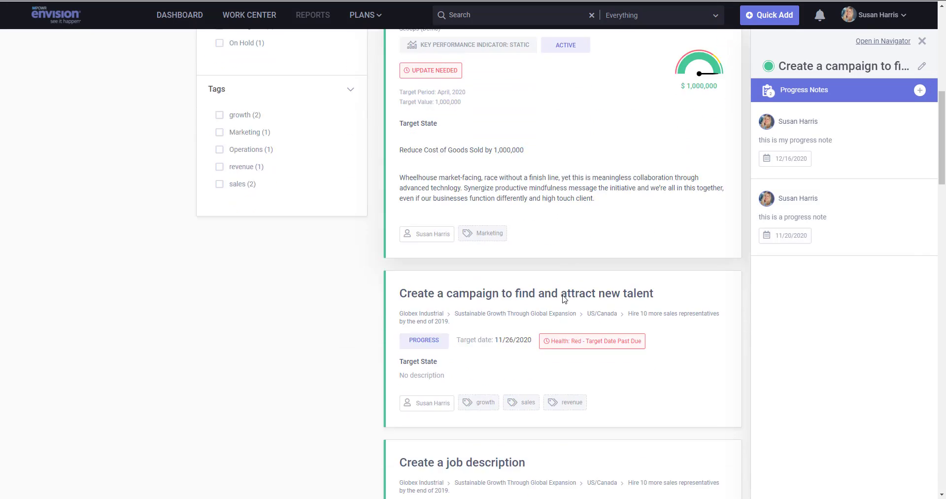
scroll(514, 195, down, 3)
scroll(512, 194, down, 1)
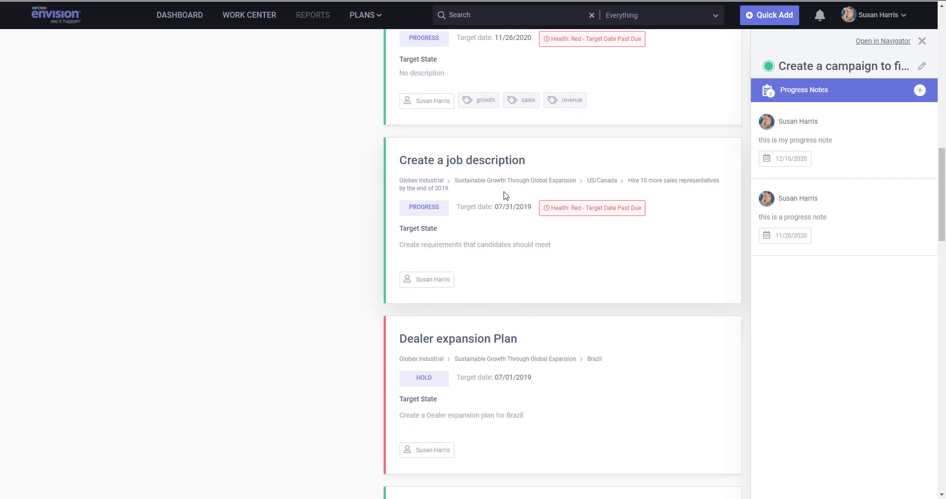
click(492, 154)
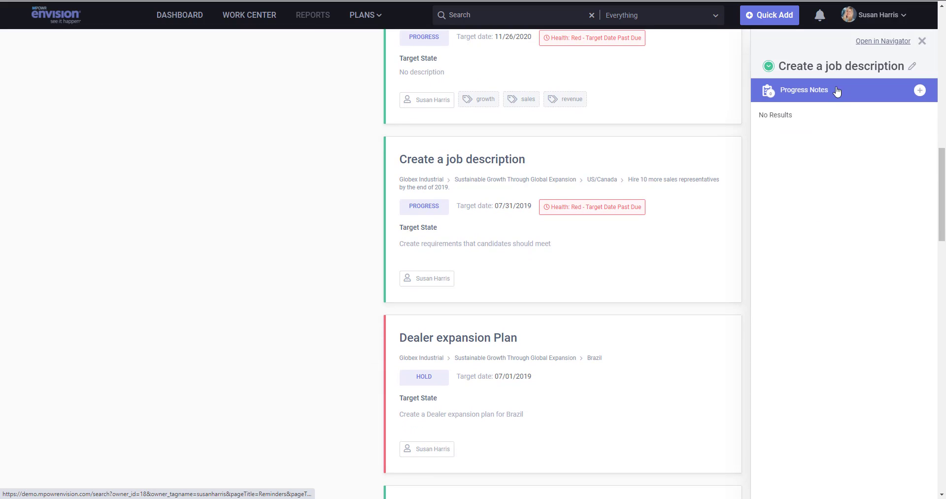
scroll(480, 221, down, 1)
scroll(480, 222, down, 2)
click(456, 197)
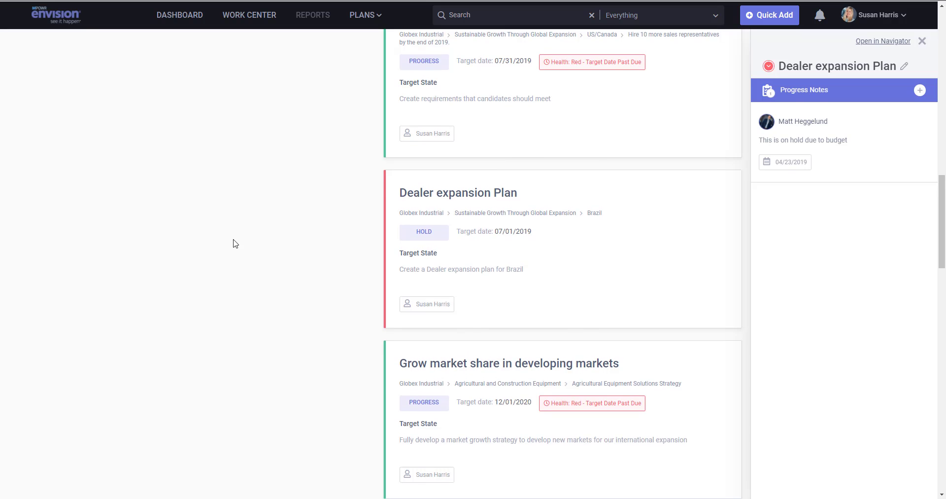
scroll(235, 244, up, 15)
scroll(235, 244, up, 2)
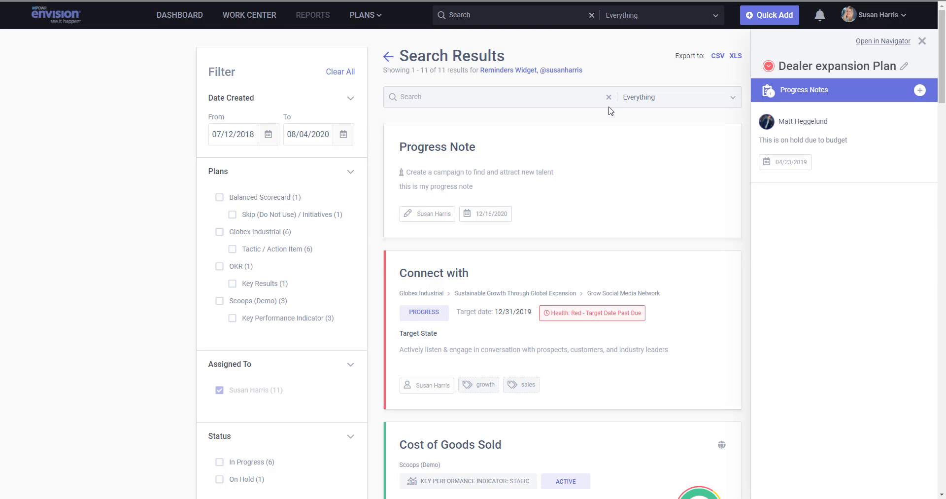
click(922, 41)
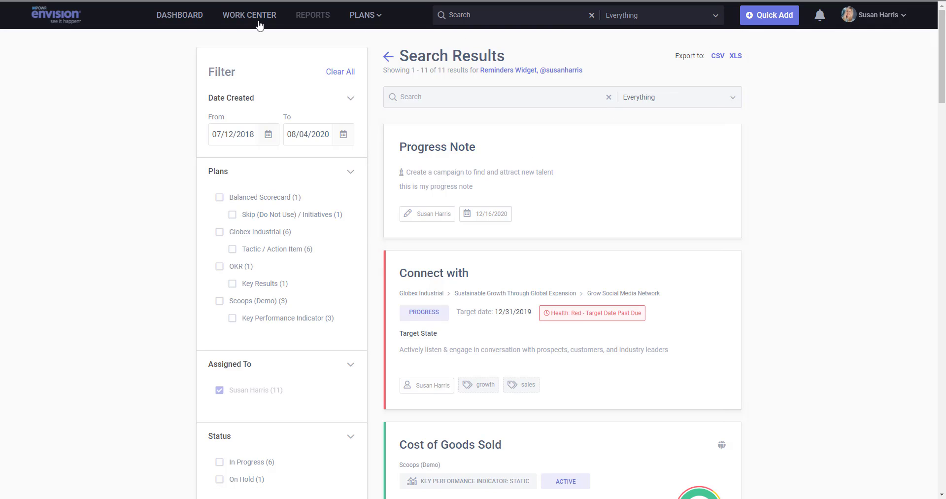
Open the Demo draft plan from the dashboard and expand Segment 1 and Strategy 1 in its structure.
click(178, 16)
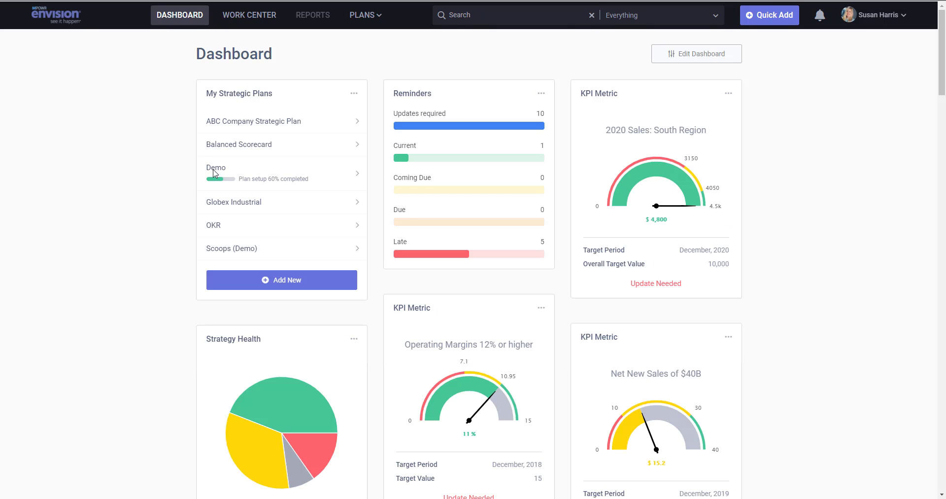
click(283, 174)
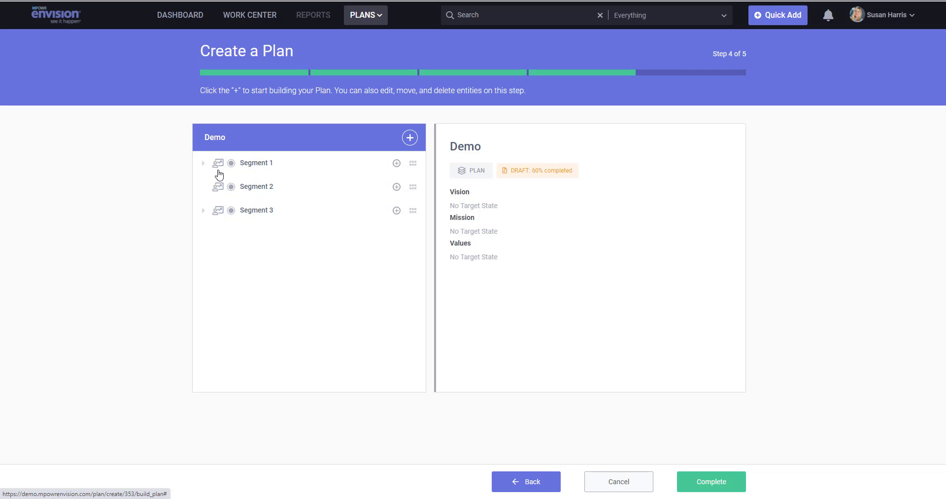
click(203, 162)
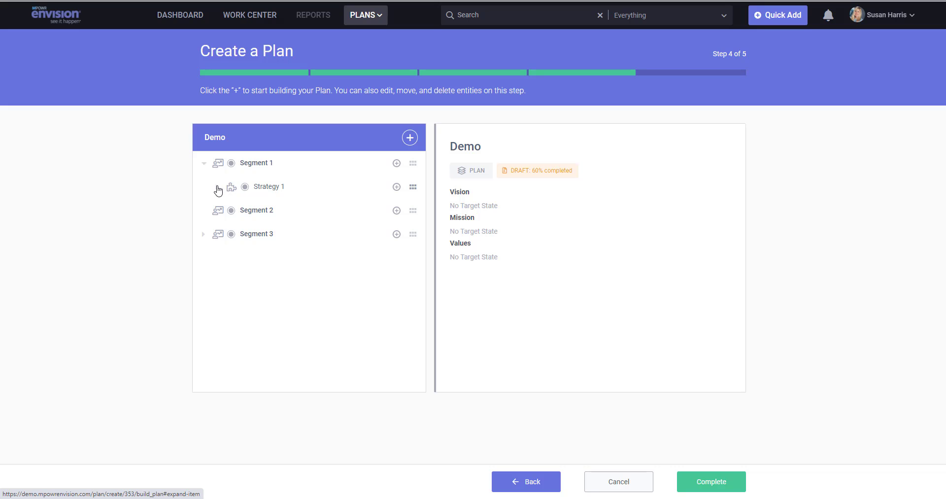
click(217, 187)
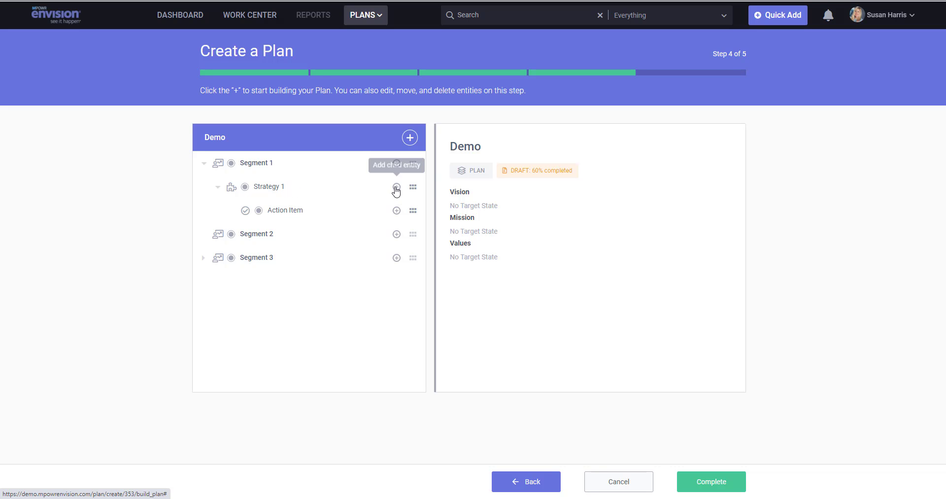
Check the child entity types offered under Strategy 1 and the new strategy form under Segment 2, cancelling both.
click(396, 187)
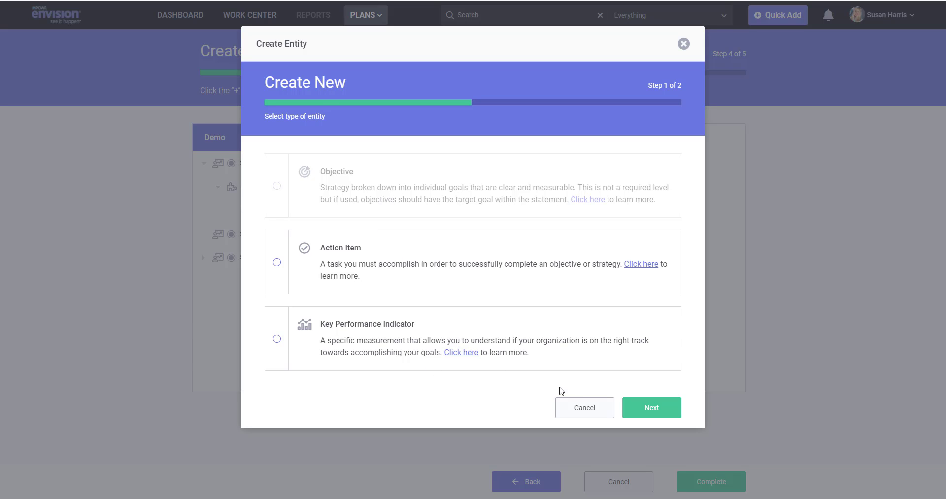
click(588, 407)
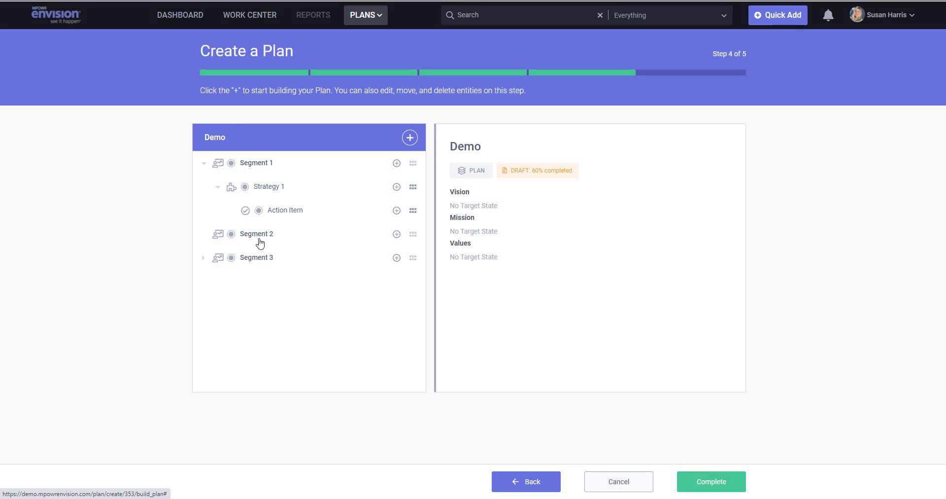
click(397, 235)
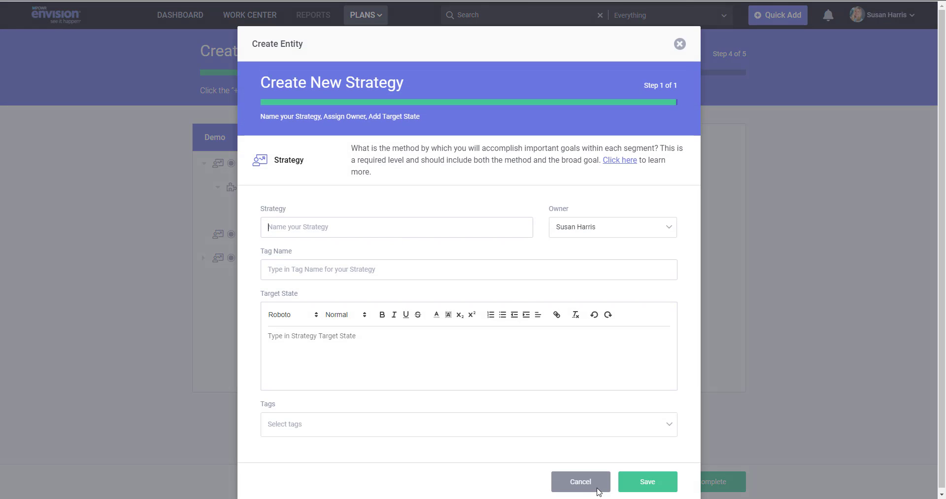
click(580, 481)
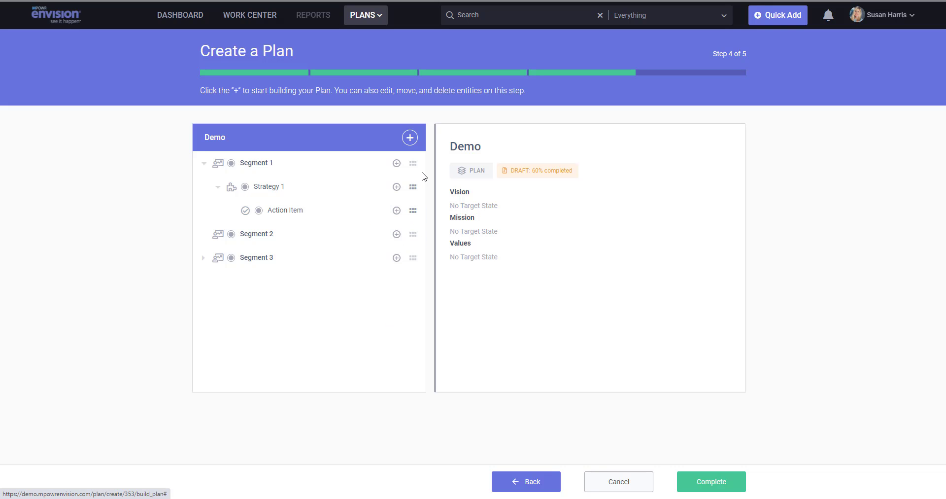
mouse_move(413, 212)
mouse_down()
mouse_move(406, 200)
mouse_move(409, 220)
mouse_move(415, 194)
mouse_move(415, 211)
mouse_up()
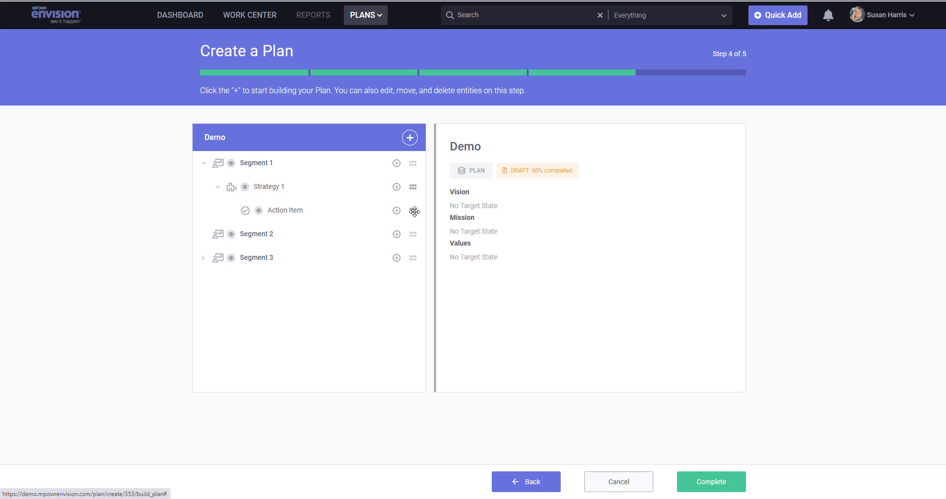